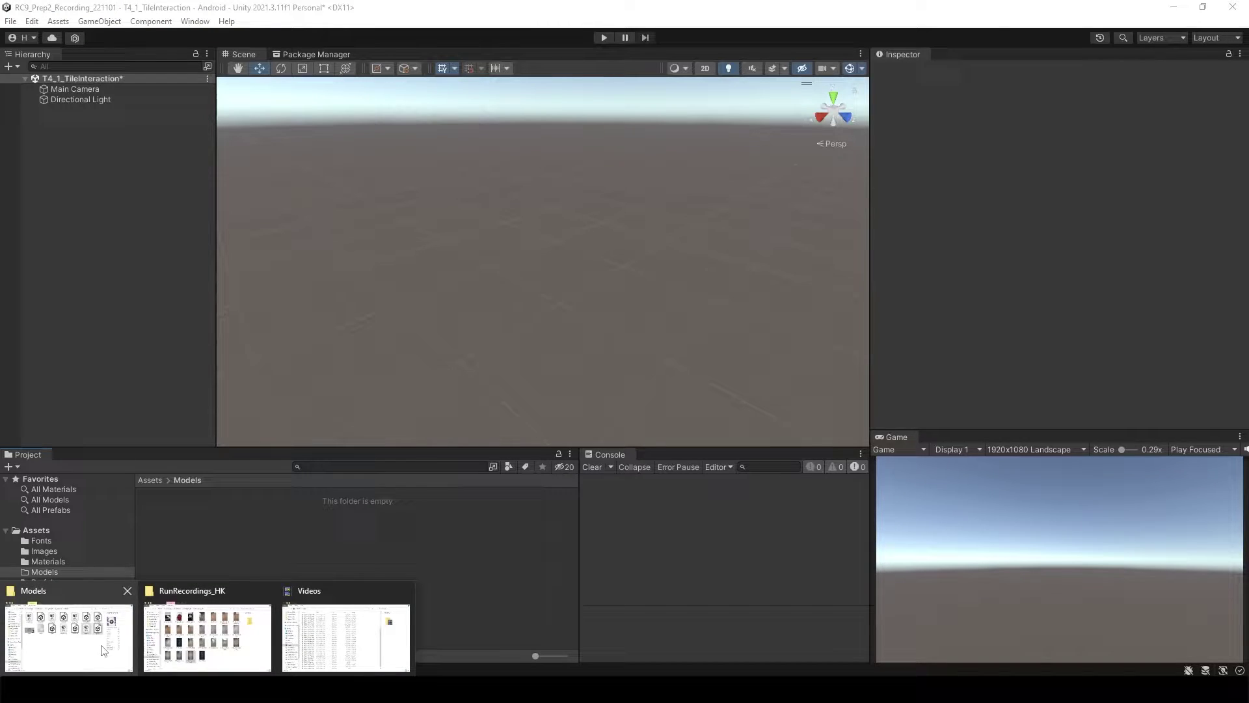
Import the speaker .obj and .mtl files into Assets/Models and place the framed speaker in the scene
click(104, 649)
mouse_move(1138, 513)
mouse_down()
mouse_move(354, 596)
mouse_move(357, 586)
mouse_up()
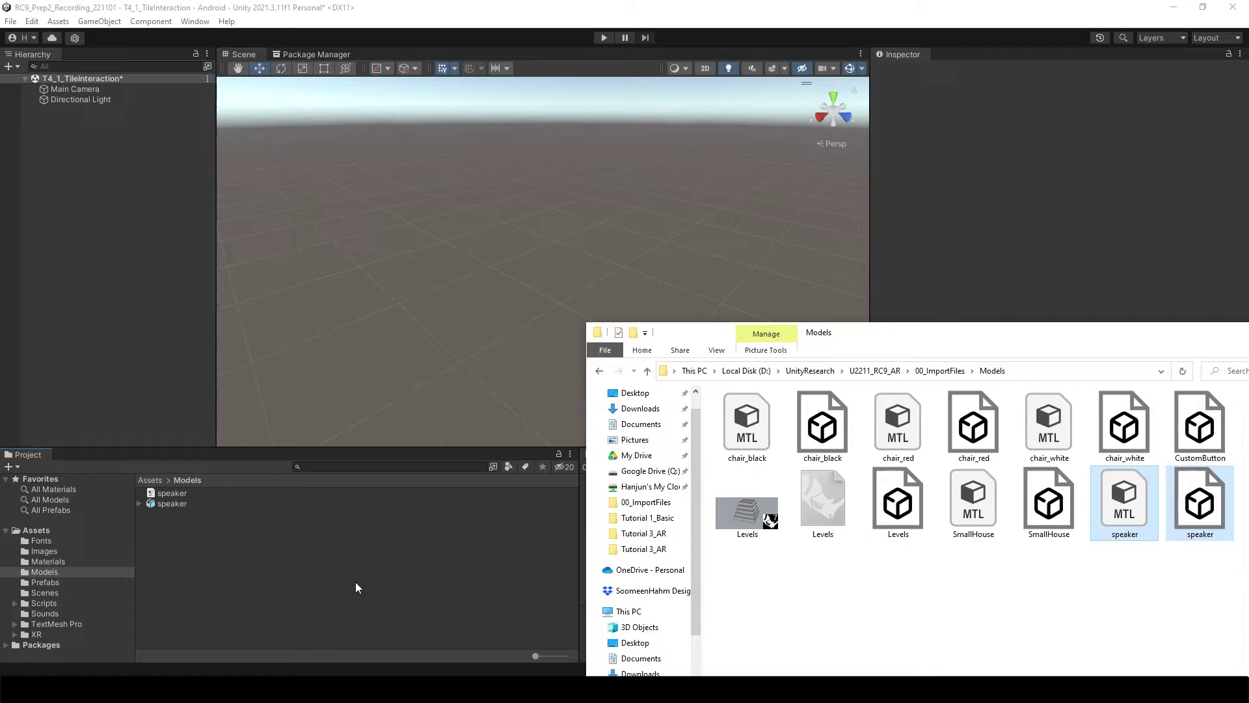
click(163, 500)
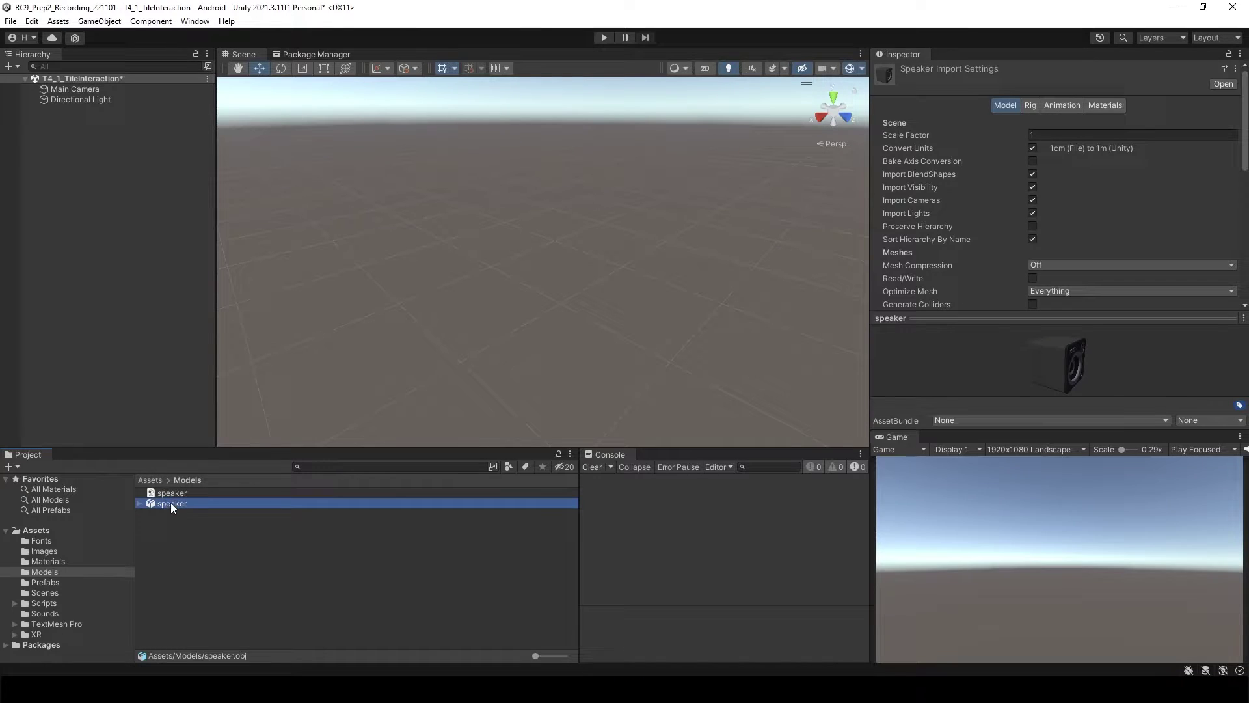
drag(171, 503, 144, 300)
key(f)
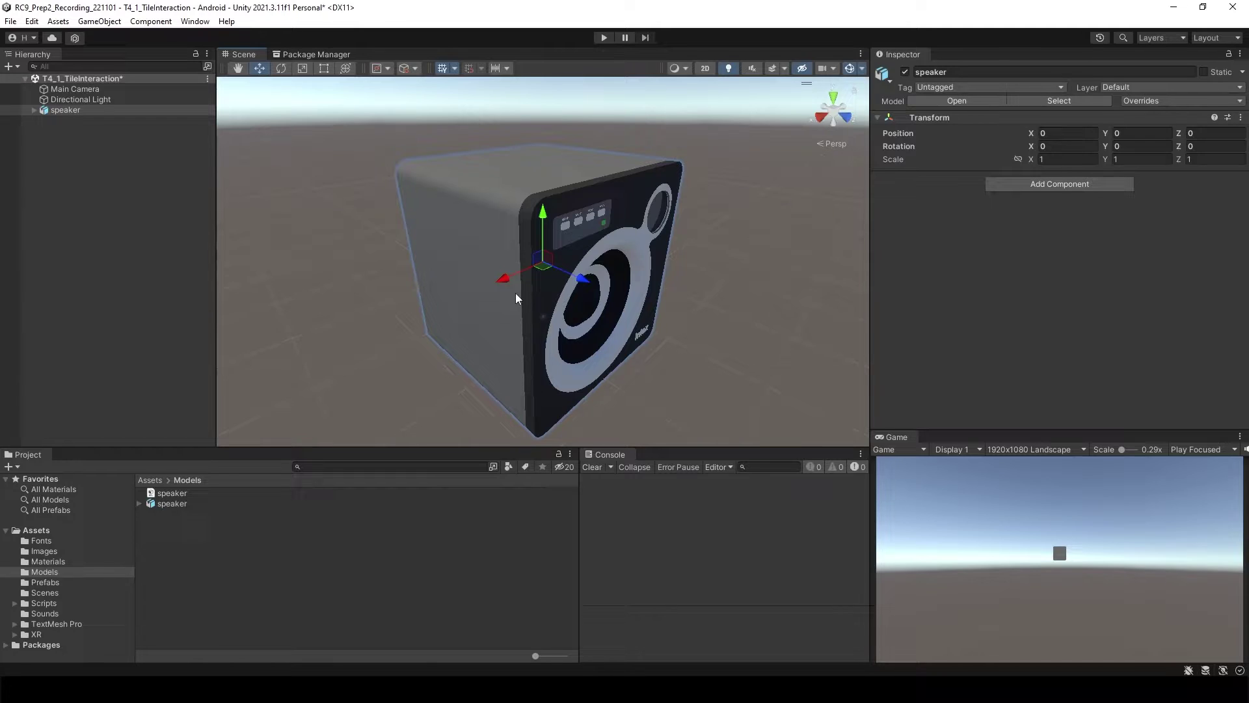
Add an Audio Source to the speaker and assign the calm-background clip from Assets/Sounds
right_click(86, 166)
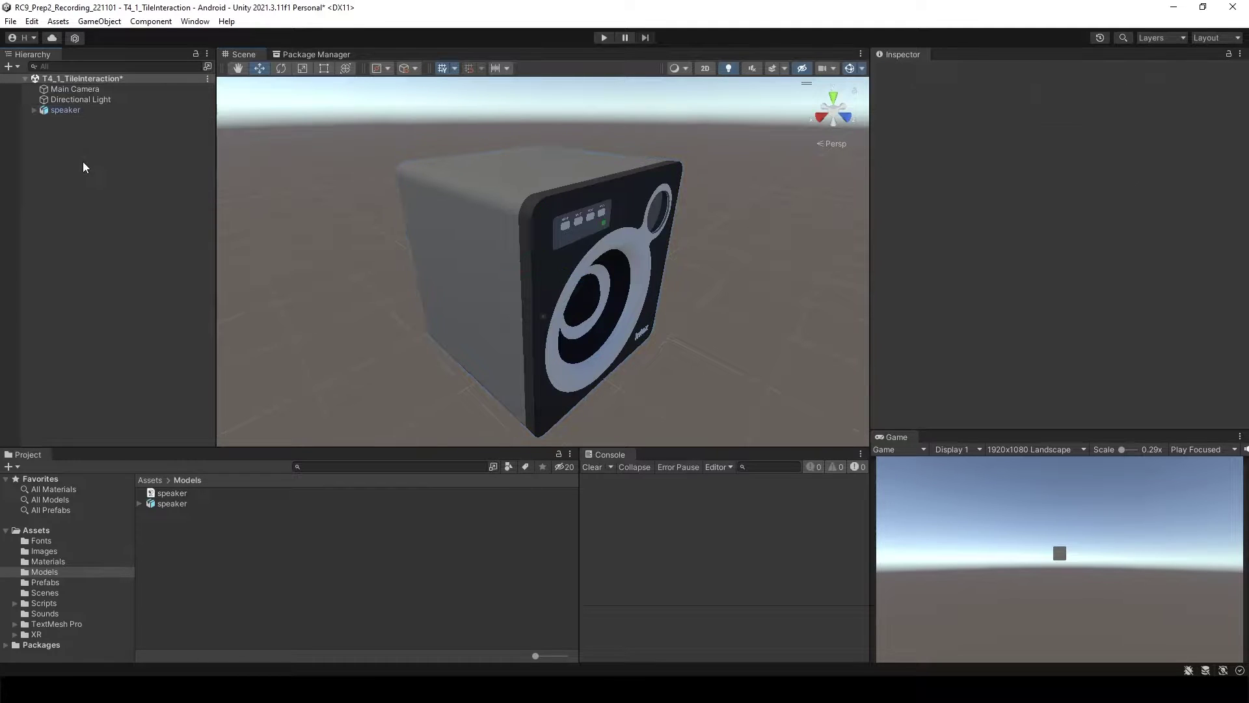
click(61, 111)
click(1045, 185)
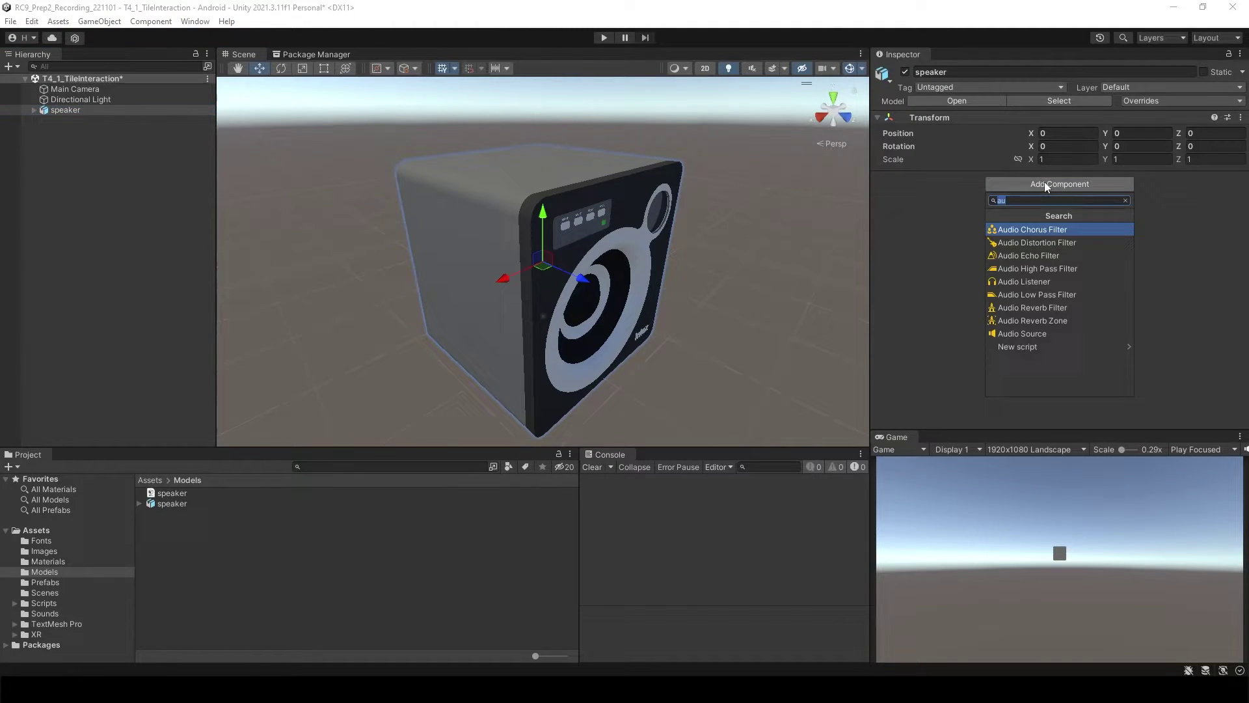
click(1038, 335)
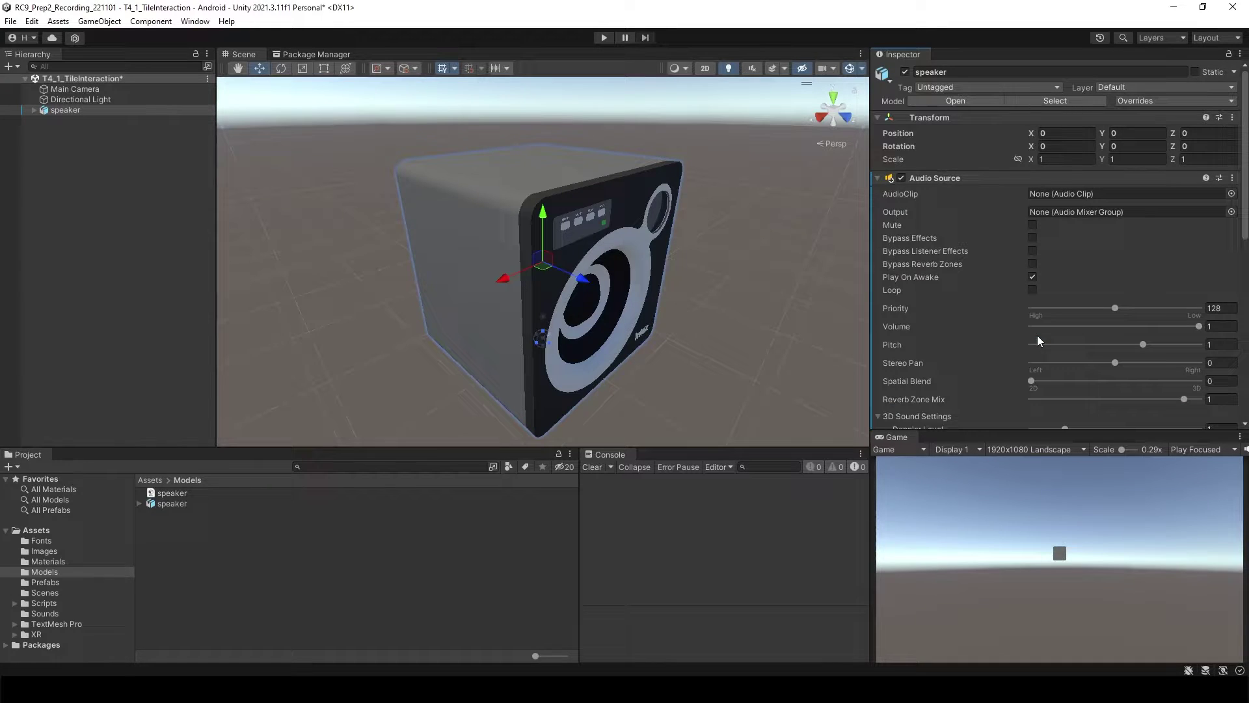
click(46, 613)
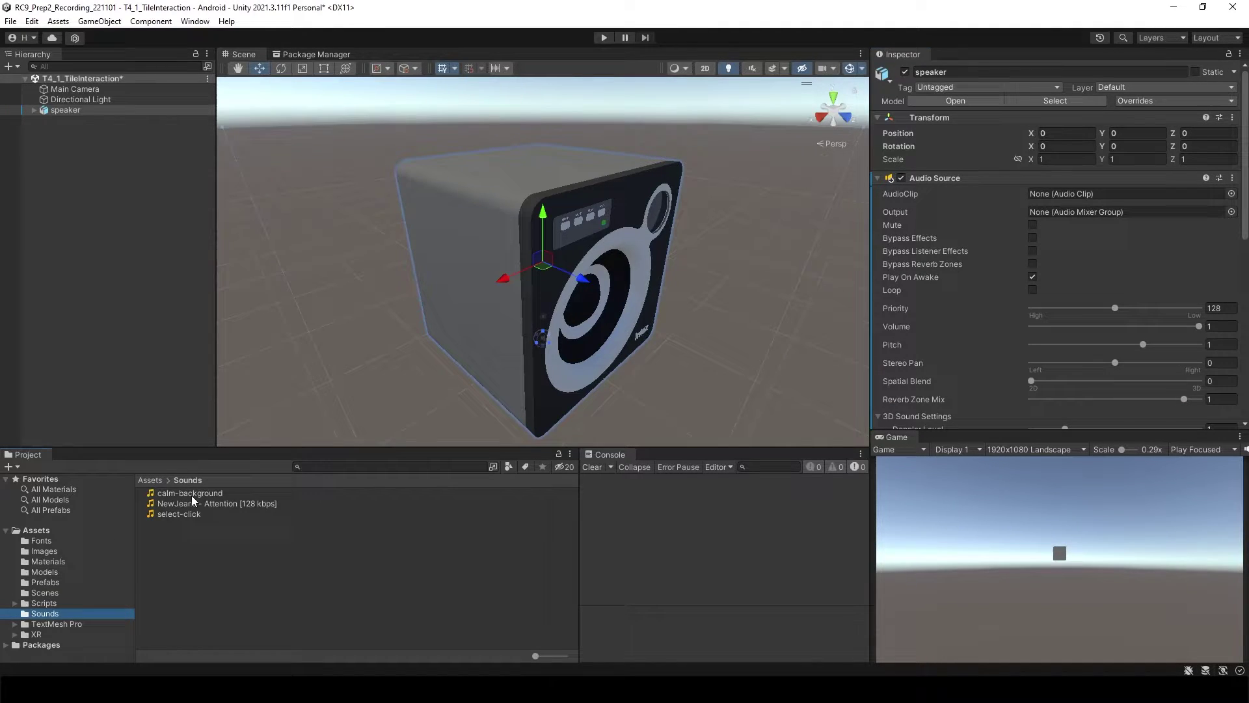
click(193, 496)
drag(193, 500, 1118, 194)
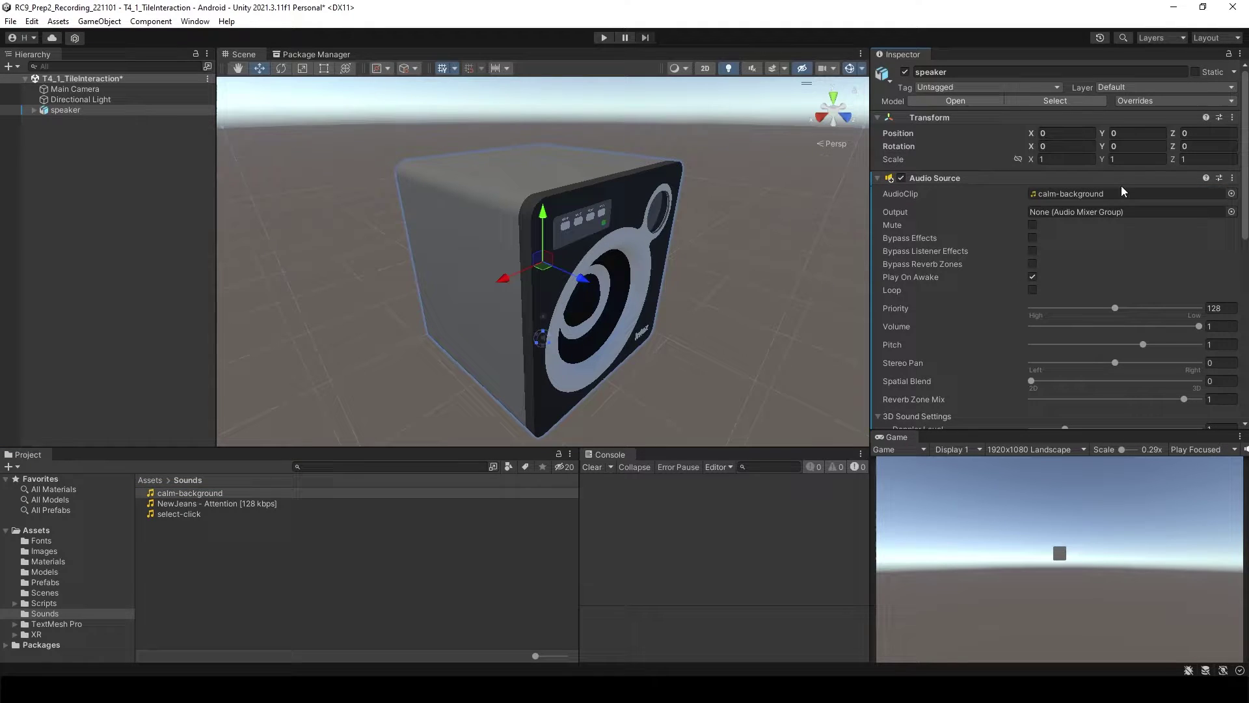
scroll(1244, 235, down, 3)
scroll(1244, 251, down, 3)
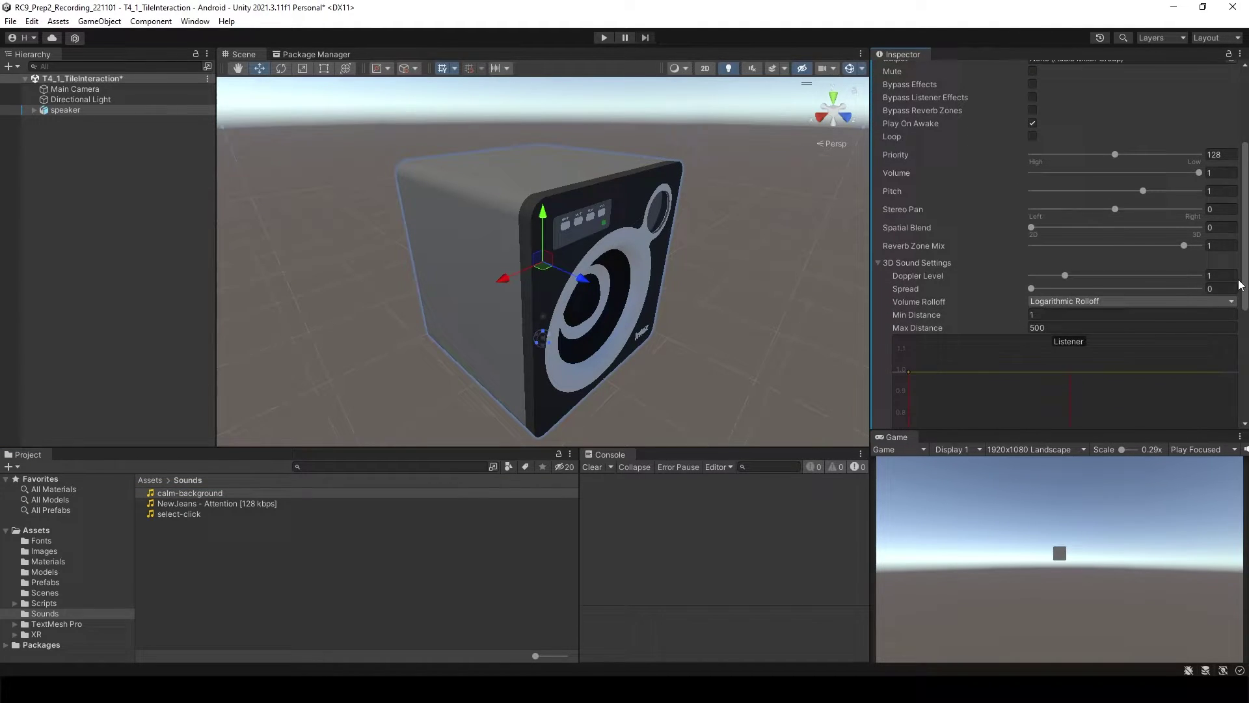
scroll(1244, 251, down, 2)
In the speaker's 3D Sound Settings, set Max Distance to 100 and Spatial Blend to 1 (3D)
click(877, 224)
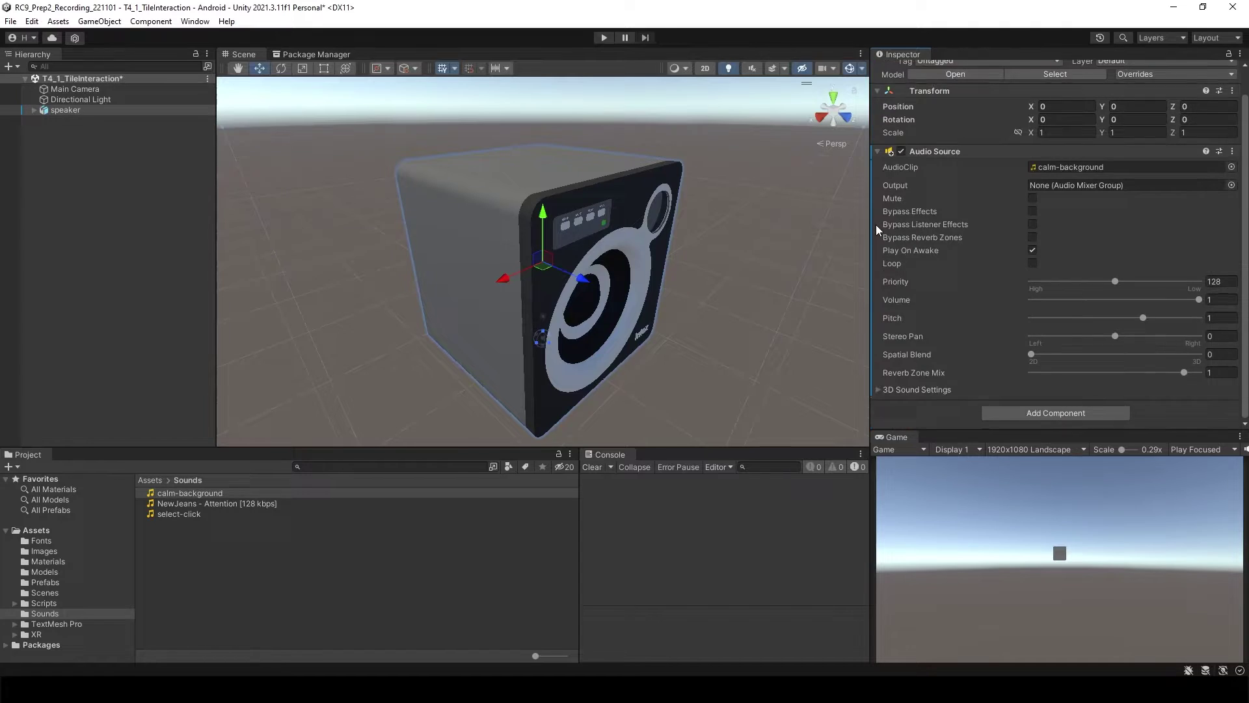
click(879, 389)
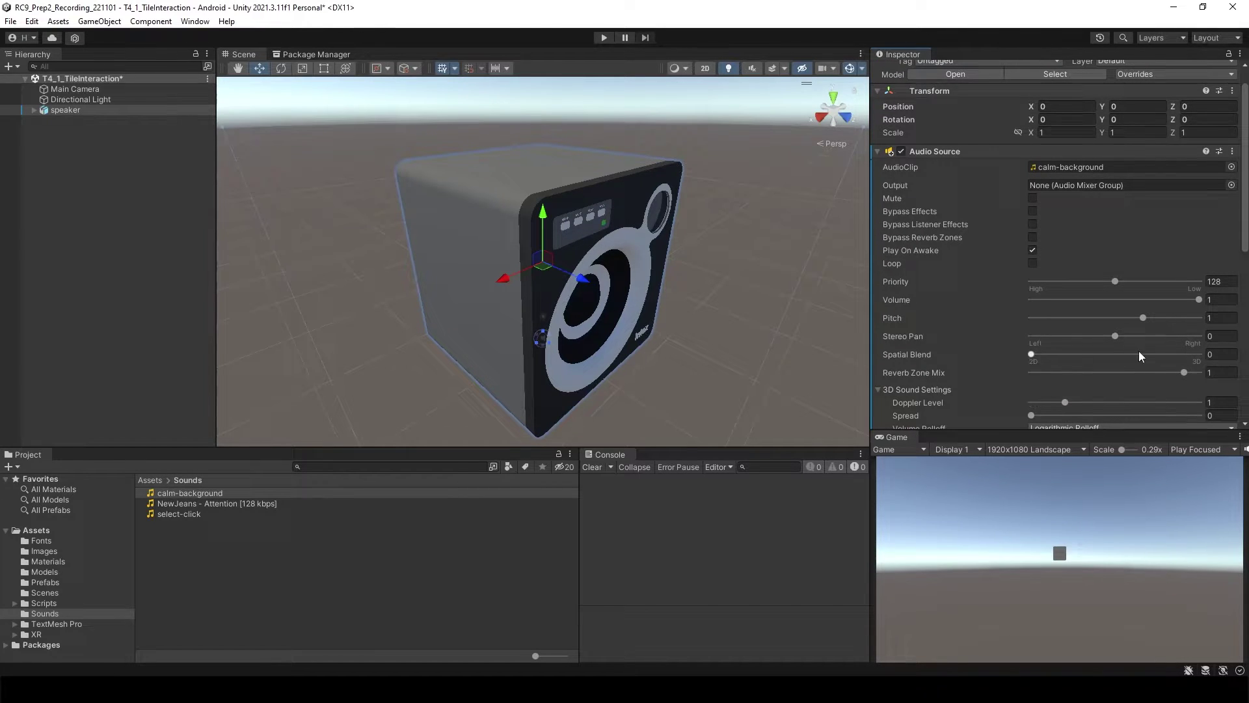
scroll(1243, 225, down, 10)
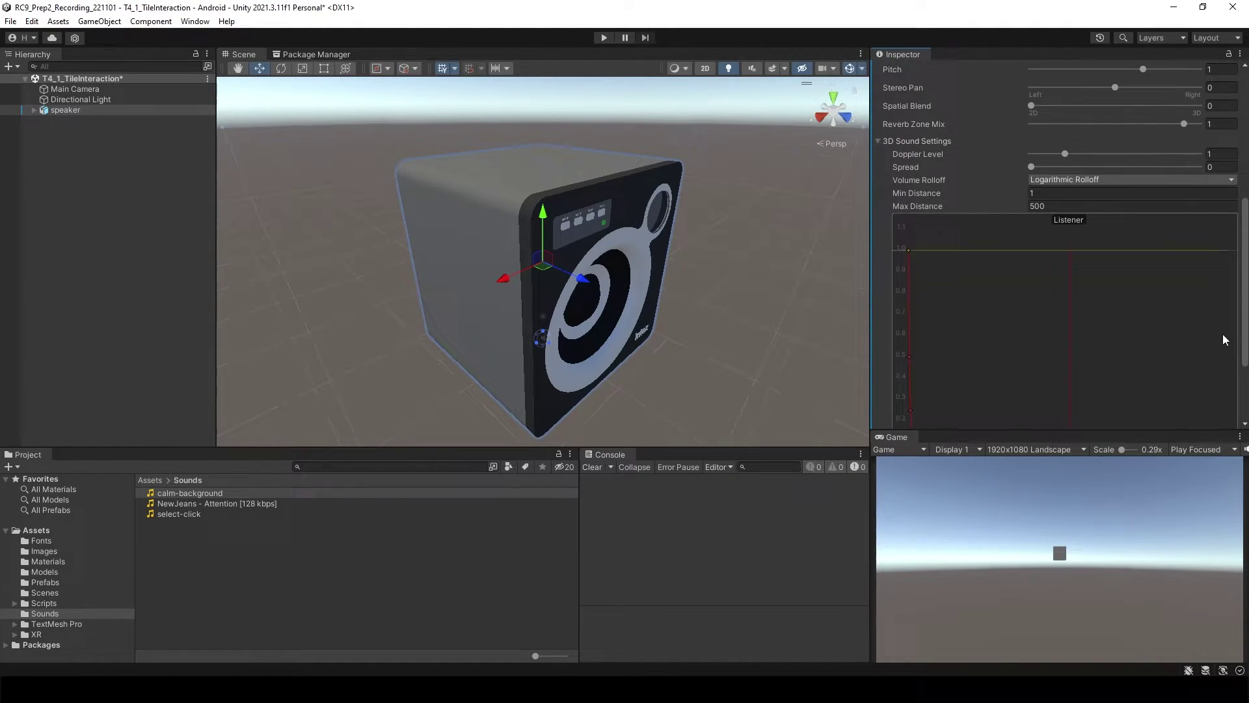
scroll(405, 283, down, 5)
scroll(420, 285, down, 3)
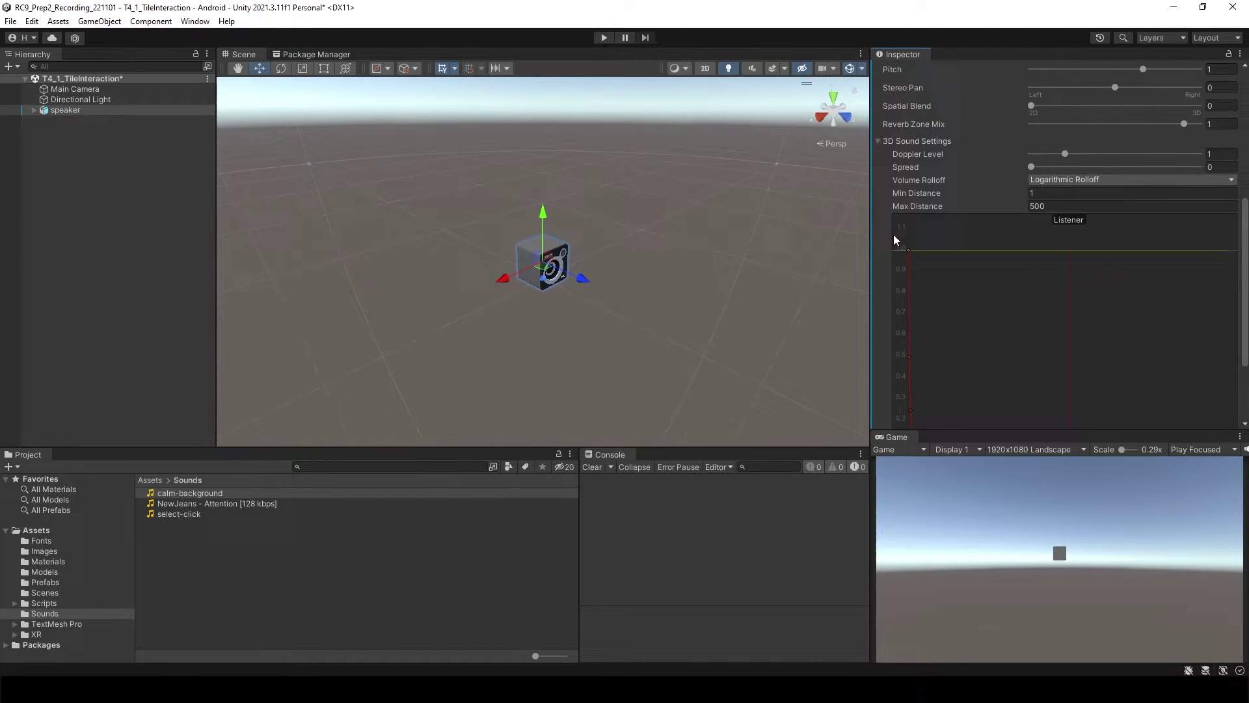
click(1069, 205)
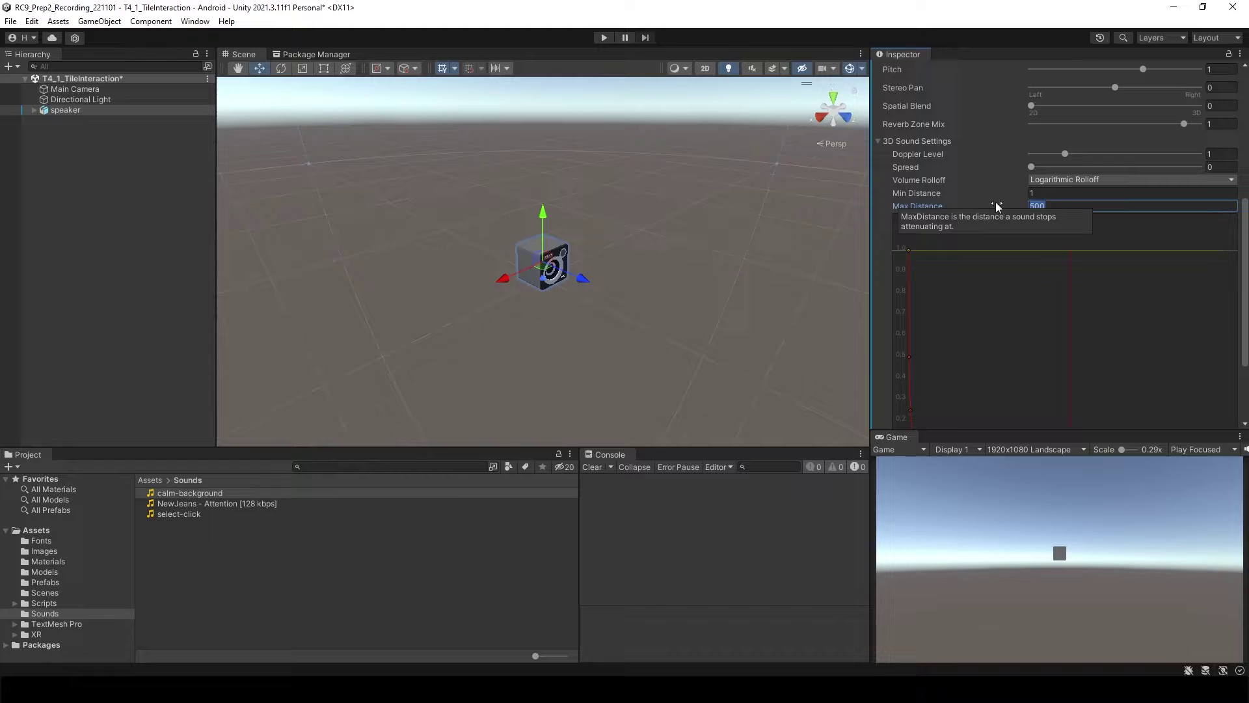
text(100)
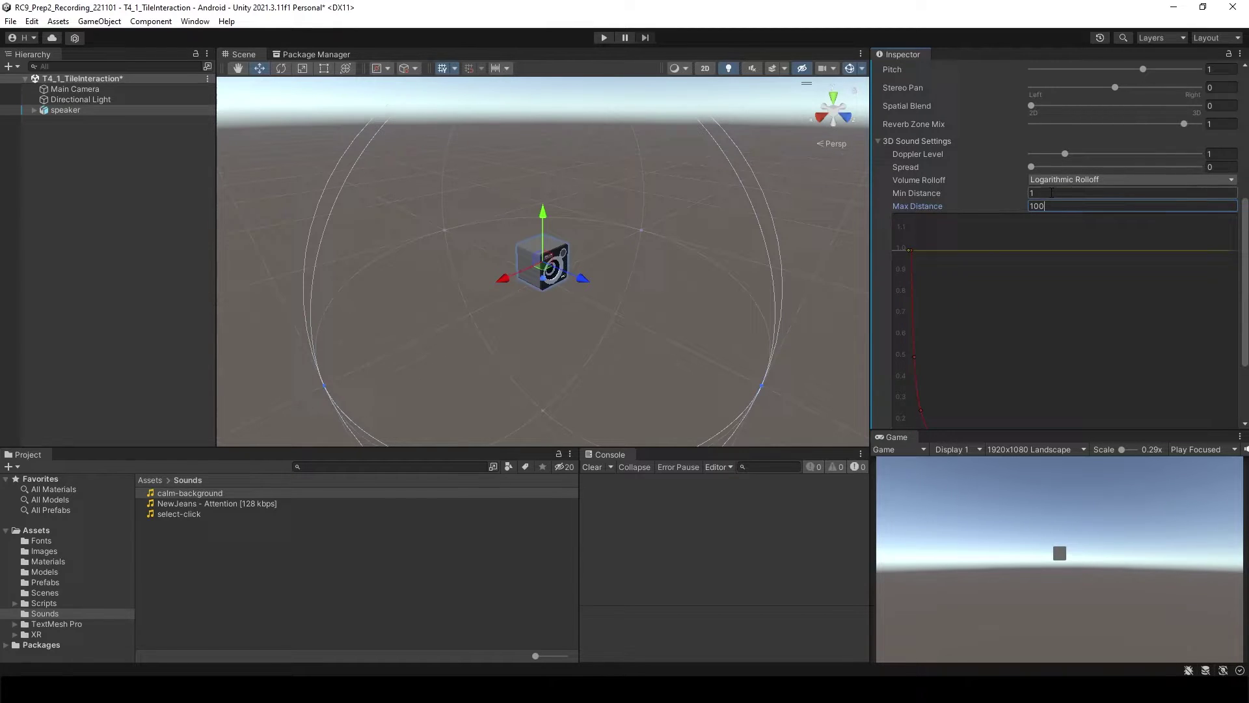
scroll(1230, 215, up, 4)
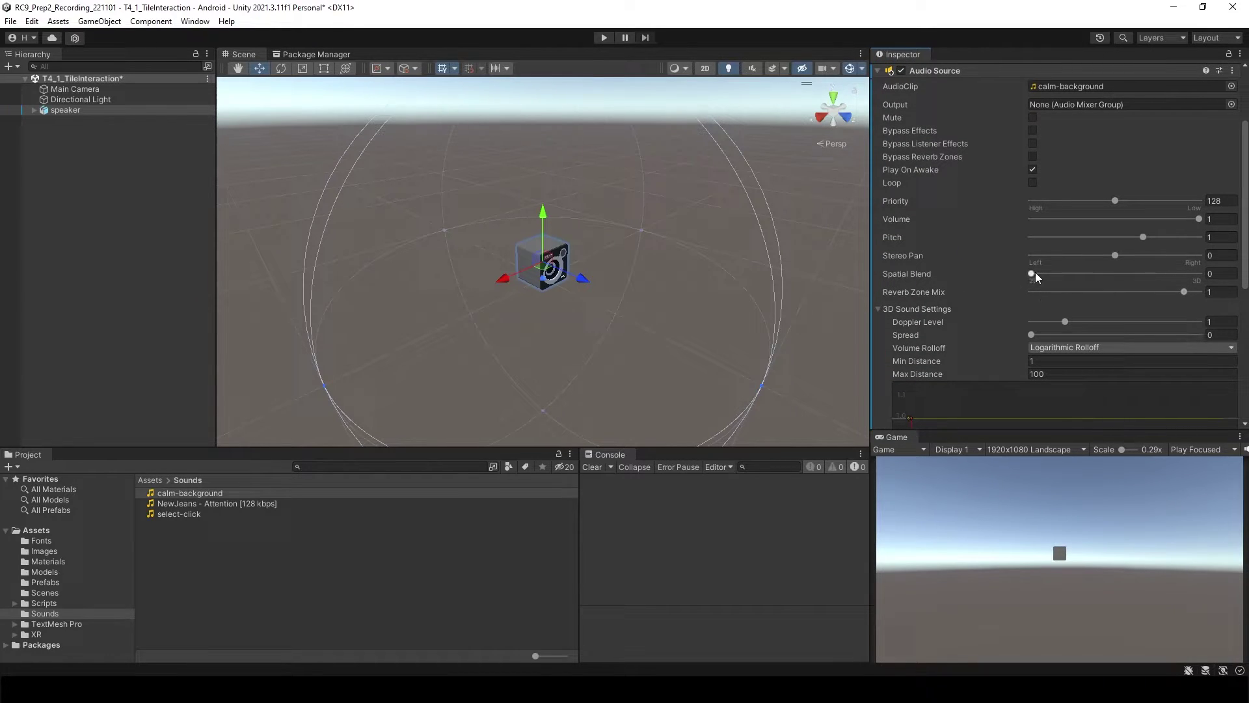
drag(1032, 274, 1246, 276)
scroll(1246, 275, down, 1)
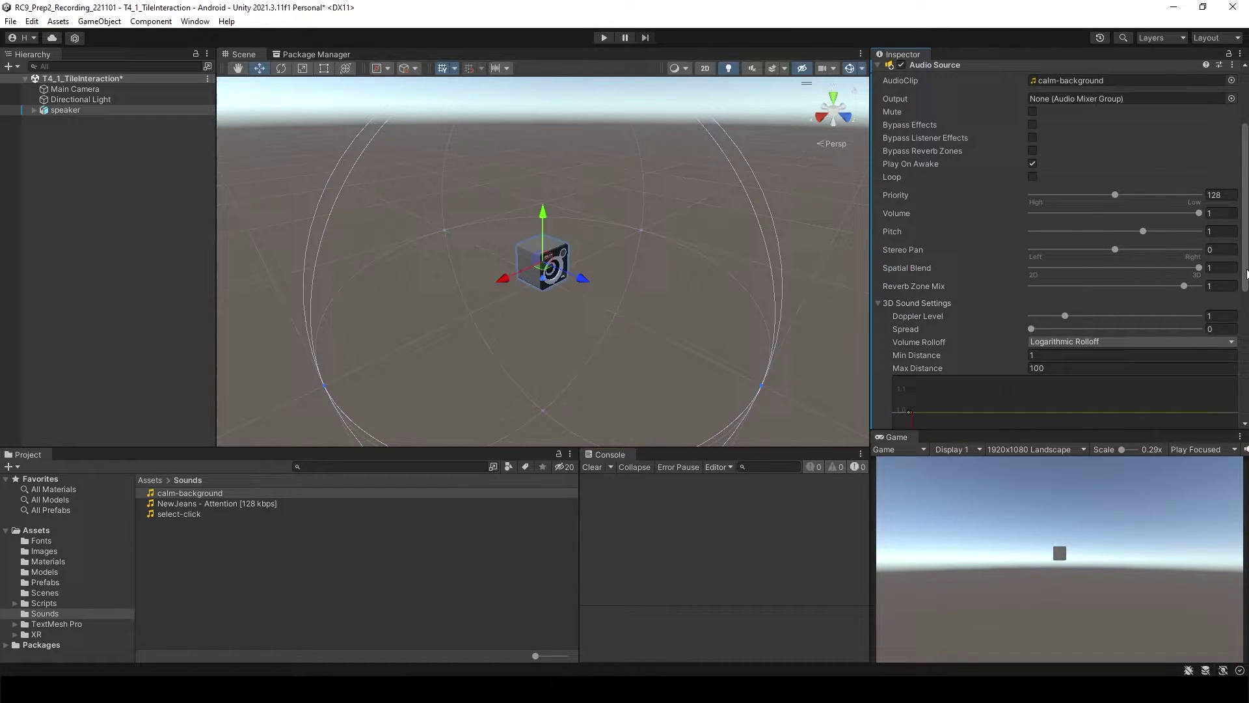
scroll(1246, 275, down, 2)
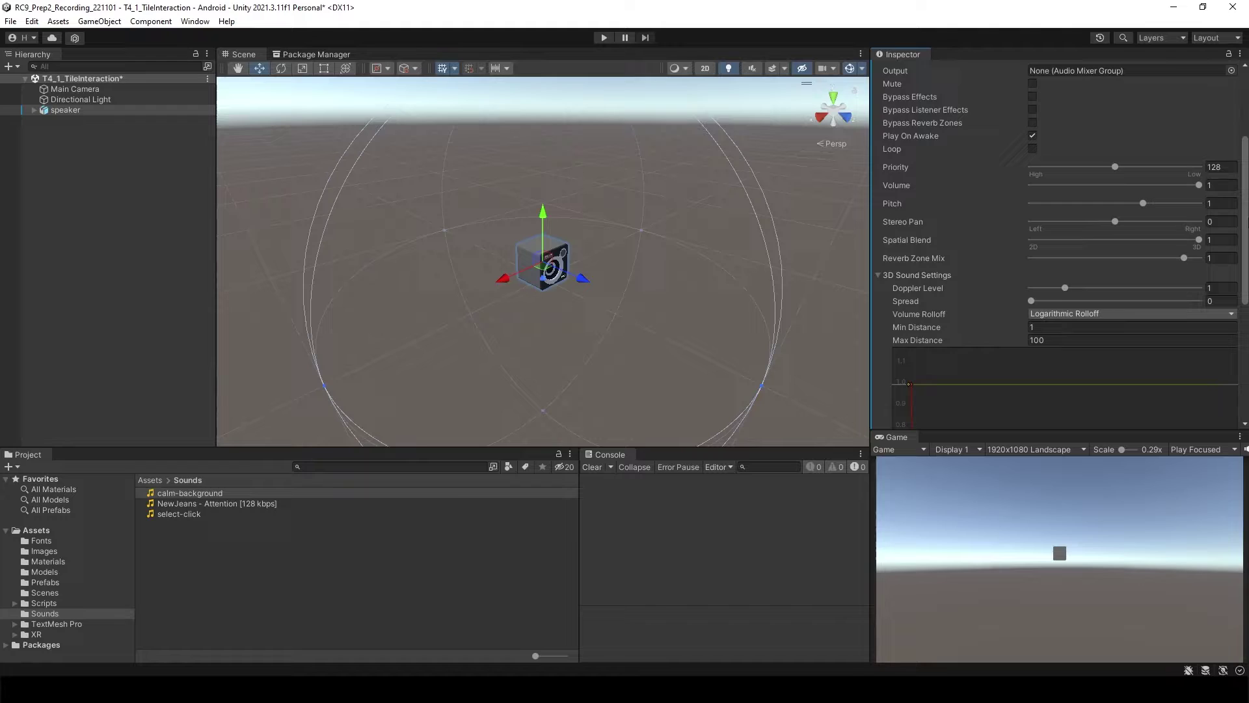
scroll(1246, 275, down, 4)
scroll(1245, 276, down, 5)
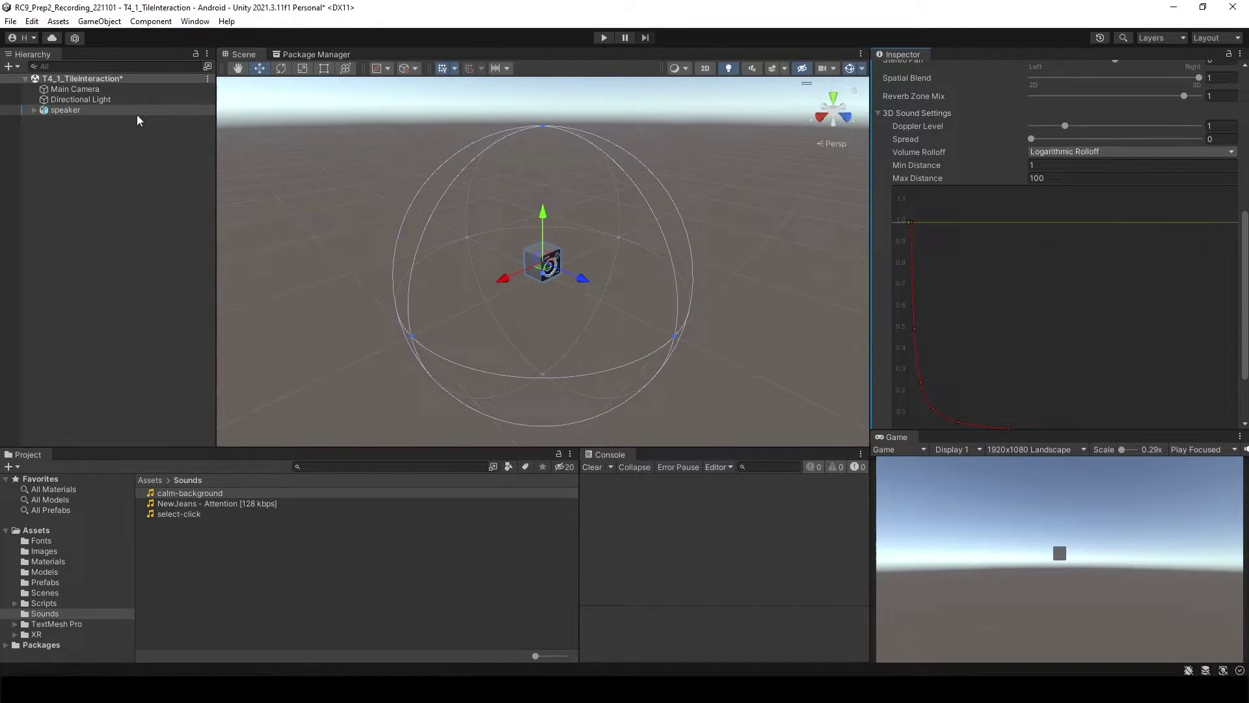
Play-test the scene while moving the Main Camera along Z toward the speaker, then stop Play mode
click(74, 89)
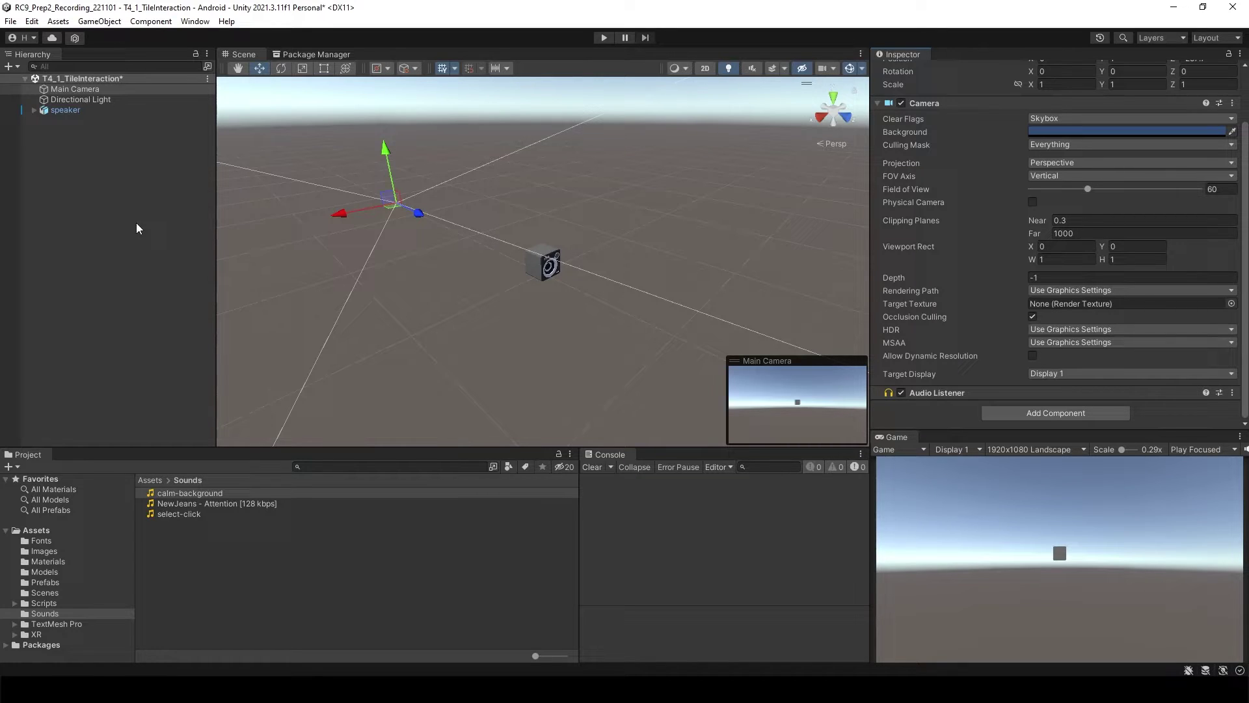
click(604, 37)
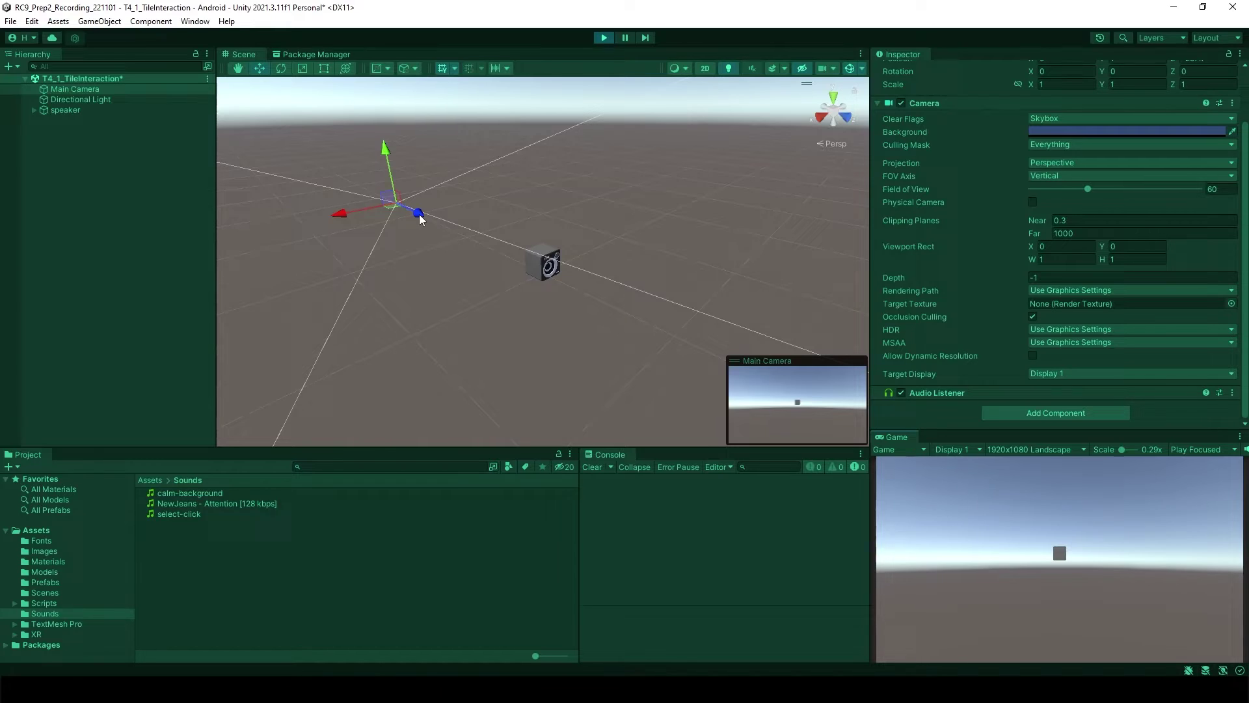
drag(420, 217, 599, 291)
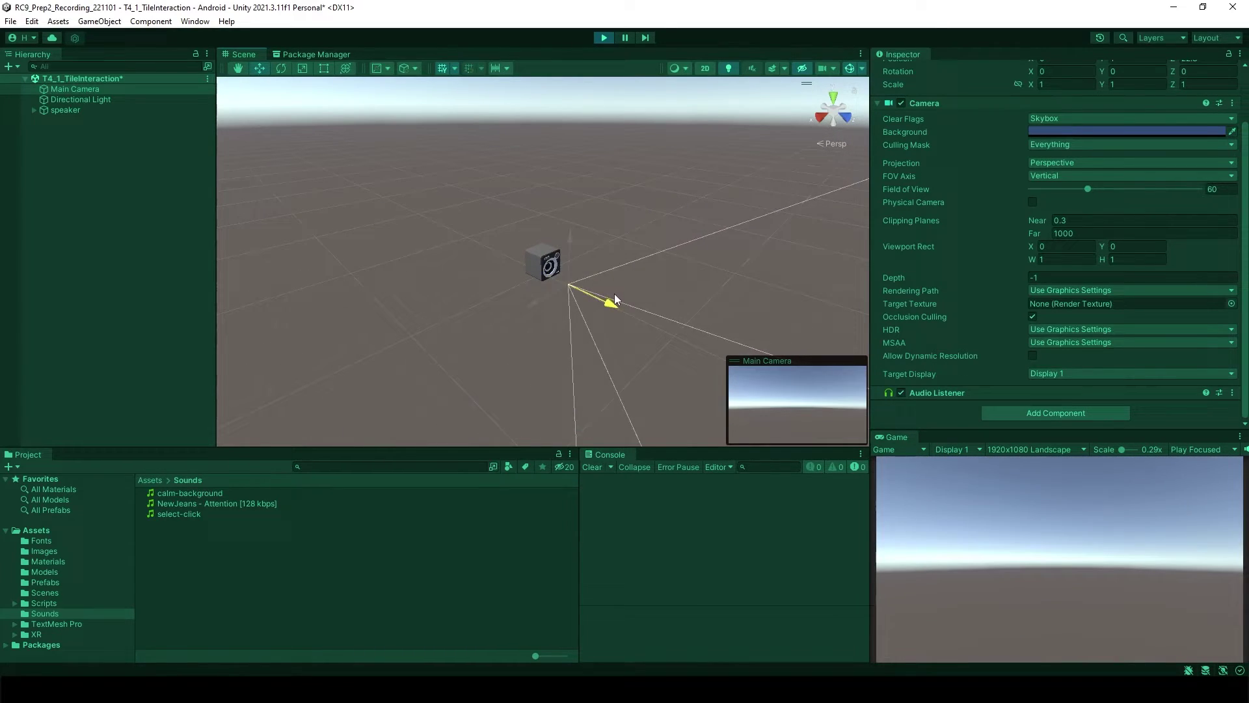
drag(598, 286, 635, 305)
click(605, 37)
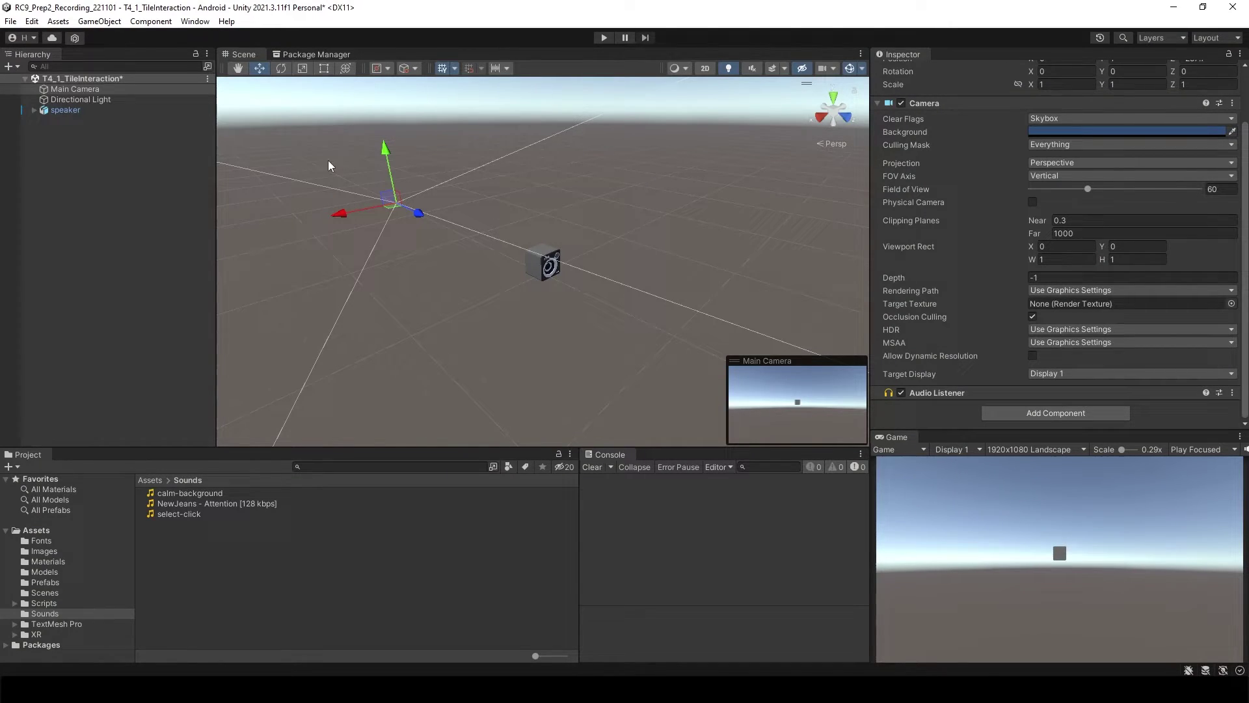
Set the speaker's Volume Rolloff to Linear Rolloff
click(67, 109)
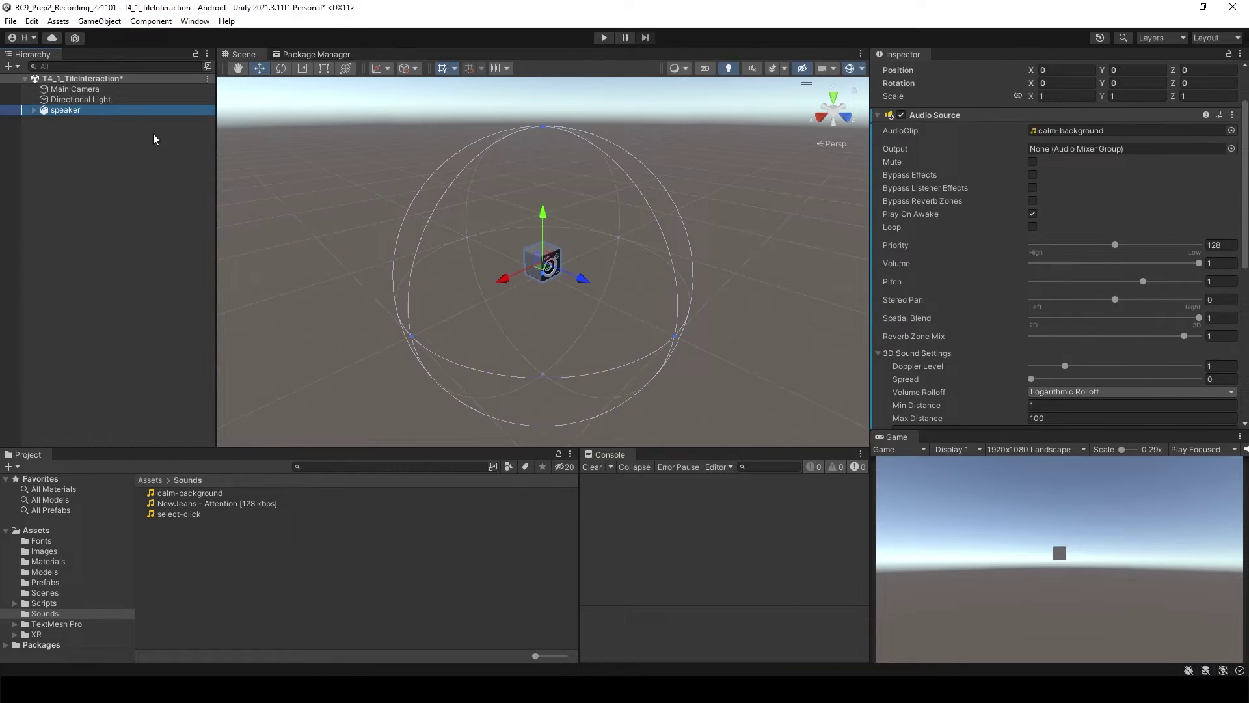
scroll(1187, 204, down, 3)
scroll(1134, 299, down, 4)
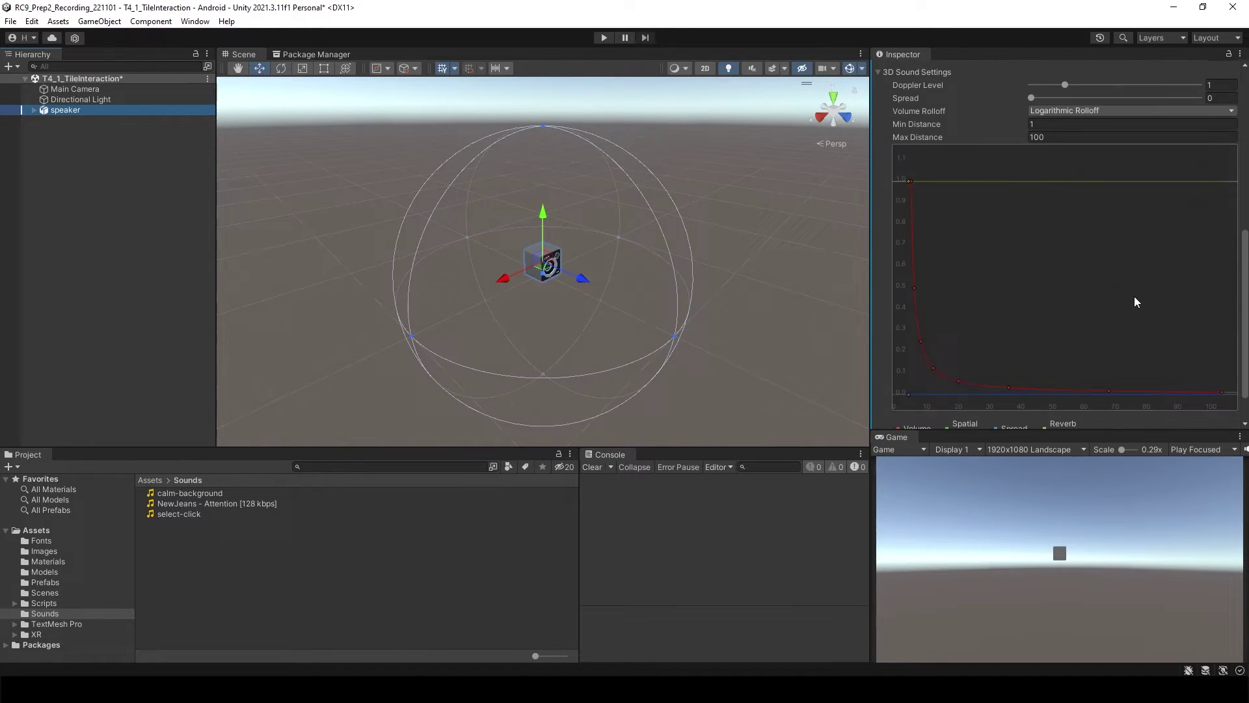
click(1066, 112)
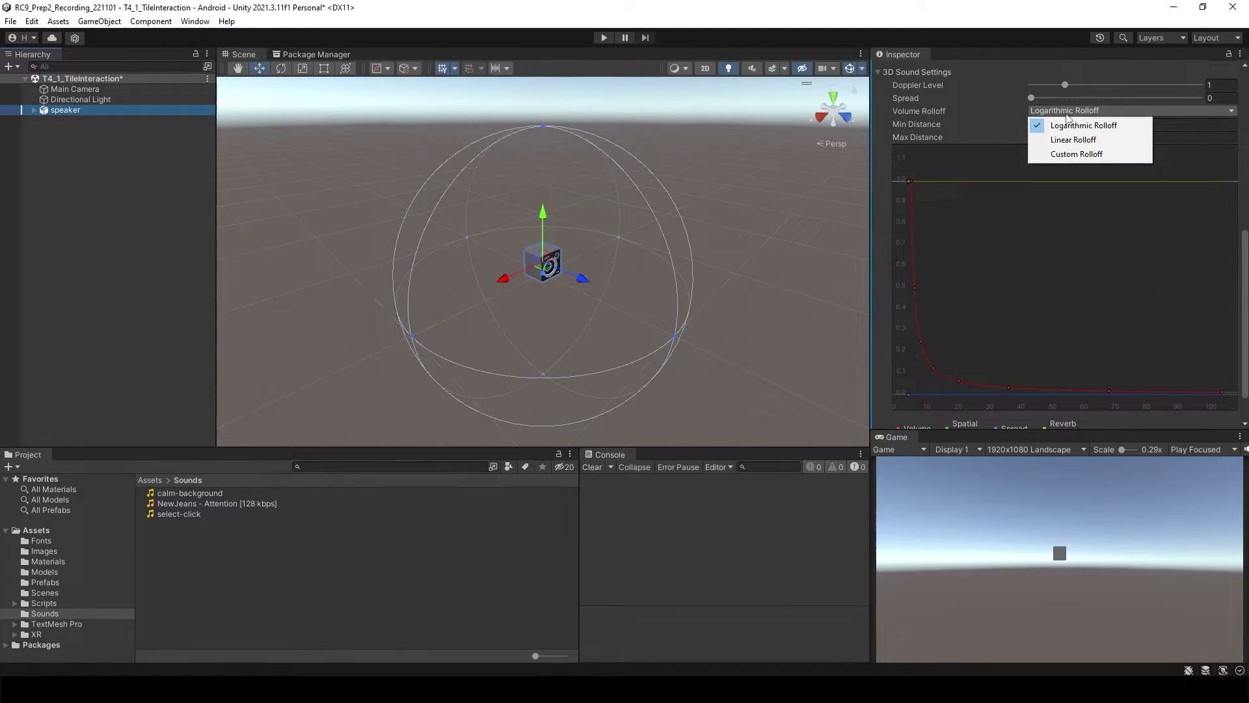
click(1070, 140)
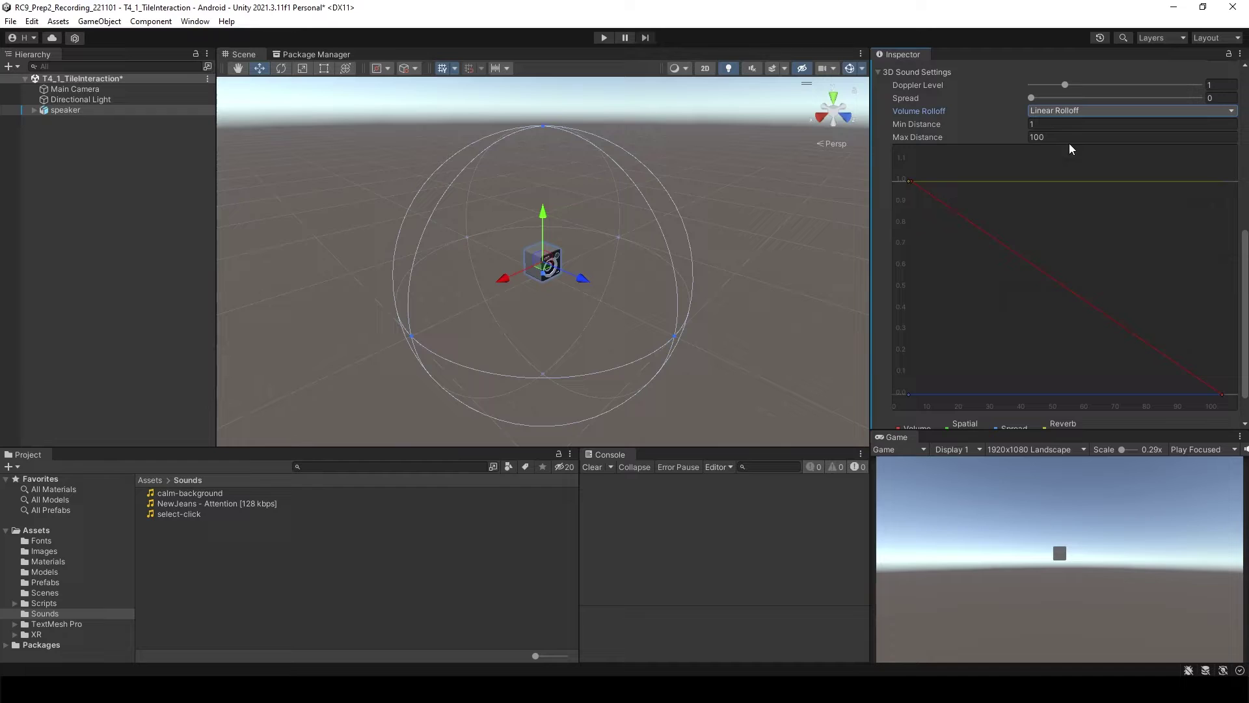
Play-test again, moving the Main Camera along Z past the speaker, then stop and deselect
click(604, 37)
double_click(74, 89)
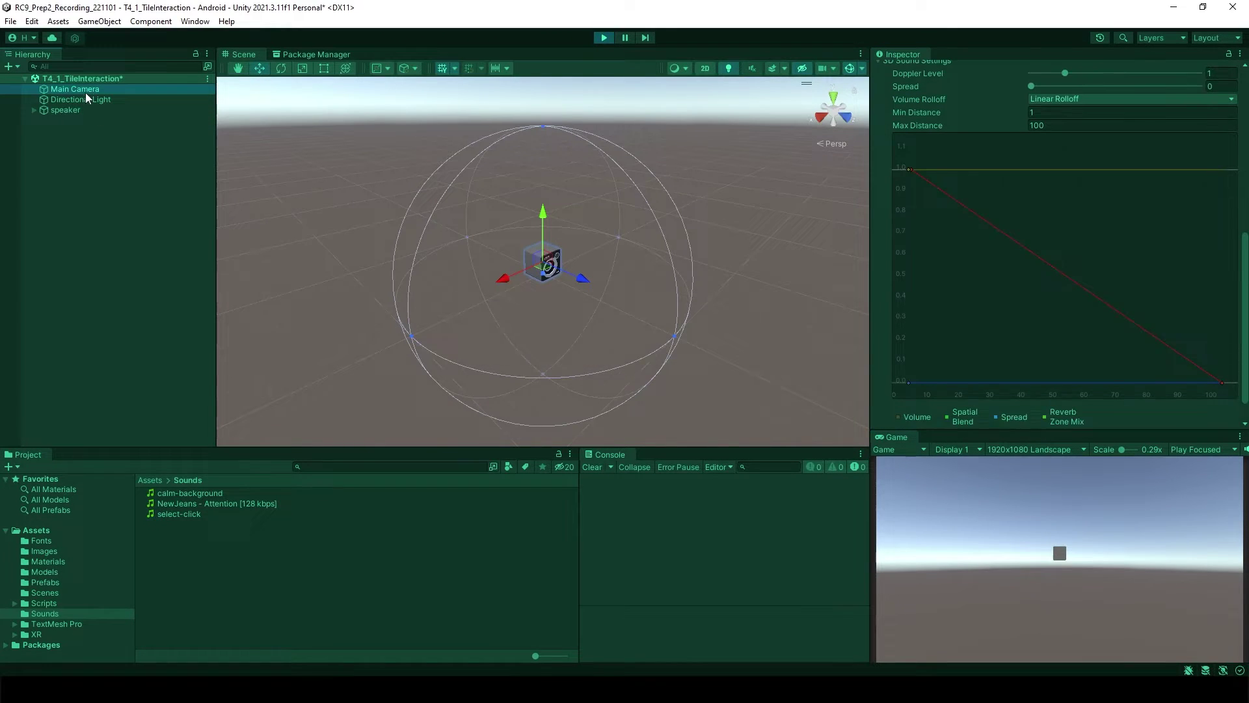
mouse_move(431, 219)
mouse_down()
mouse_move(420, 218)
mouse_move(483, 241)
mouse_up()
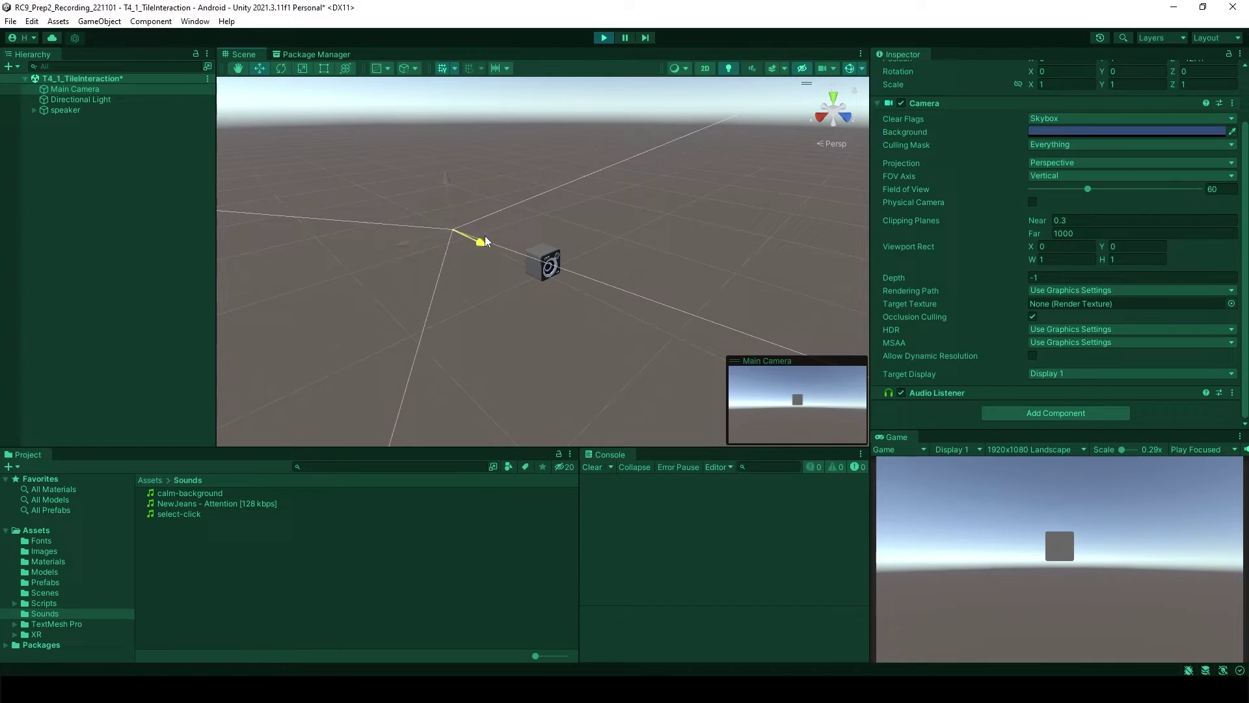
drag(484, 241, 726, 361)
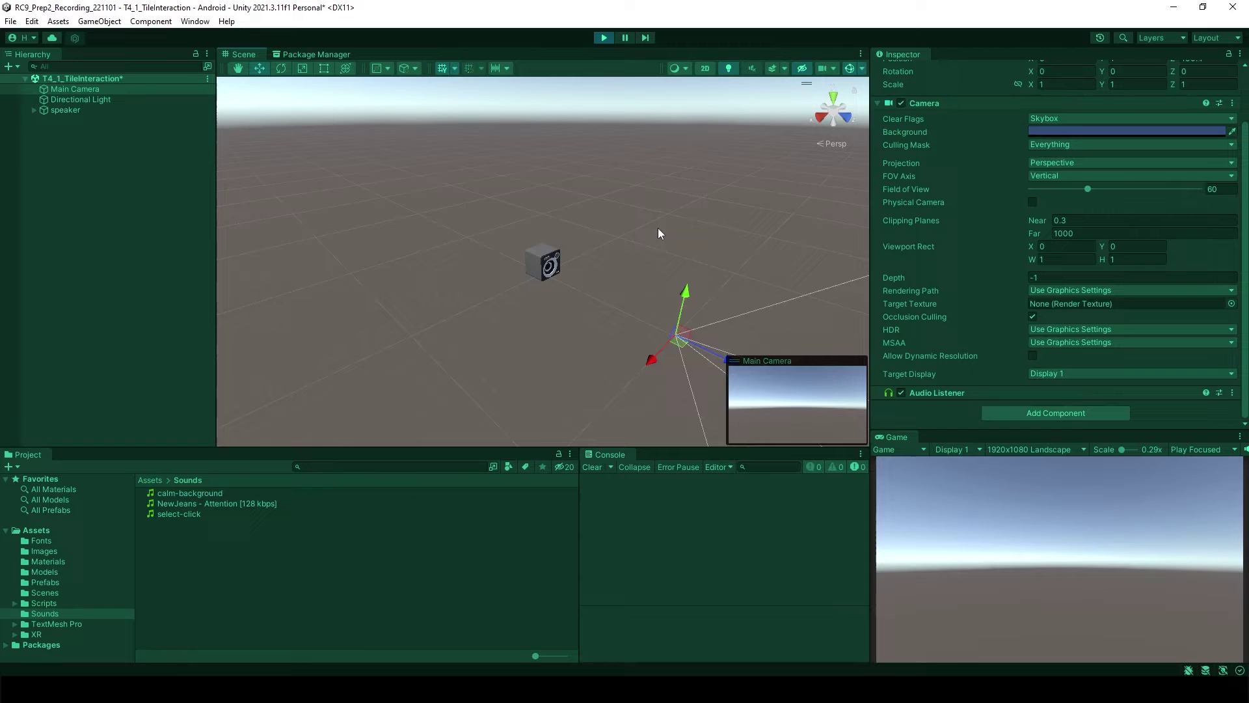
click(605, 38)
click(111, 208)
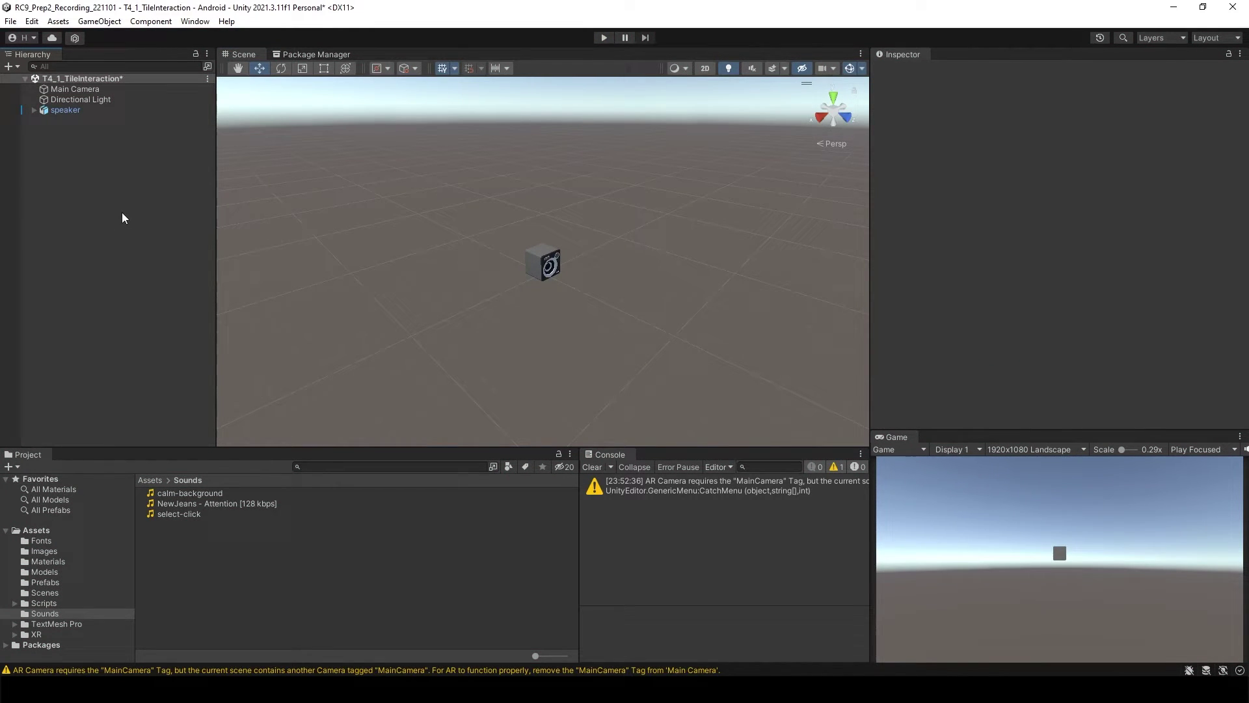
mouse_move(98, 109)
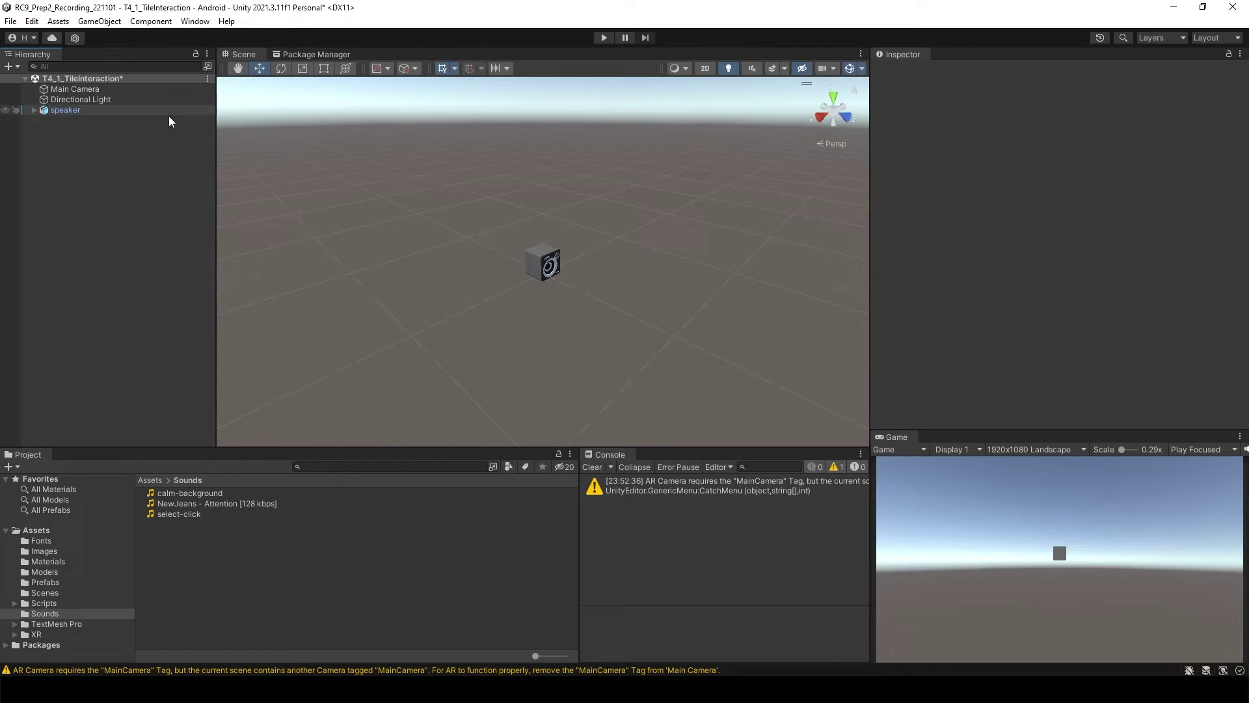
click(318, 56)
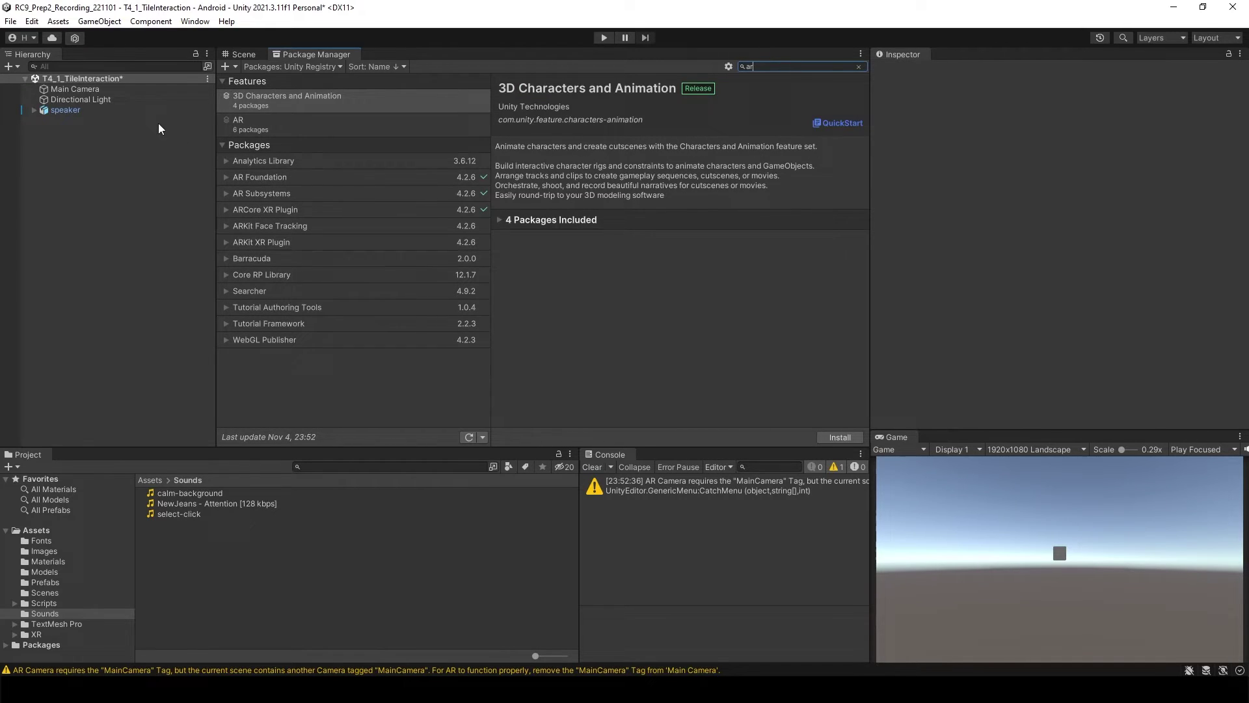
click(243, 56)
Add an XR AR Session Origin and an AR Session to the scene
right_click(77, 160)
mouse_move(104, 424)
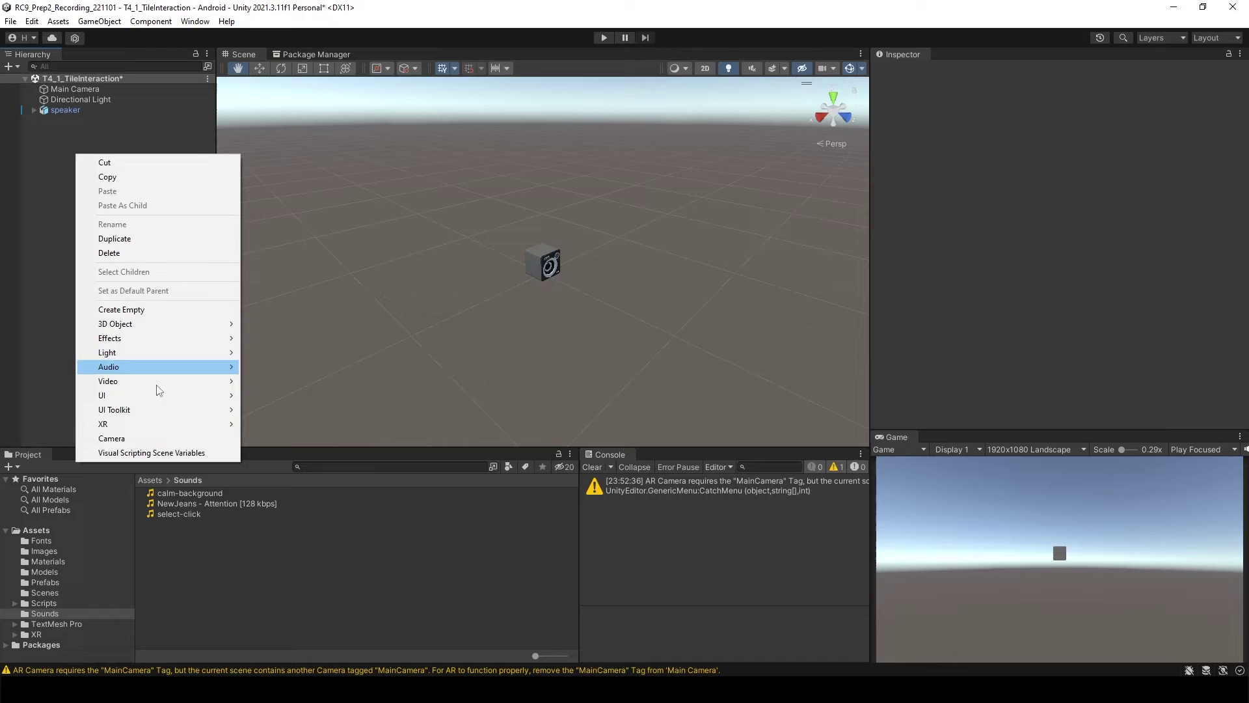
click(284, 439)
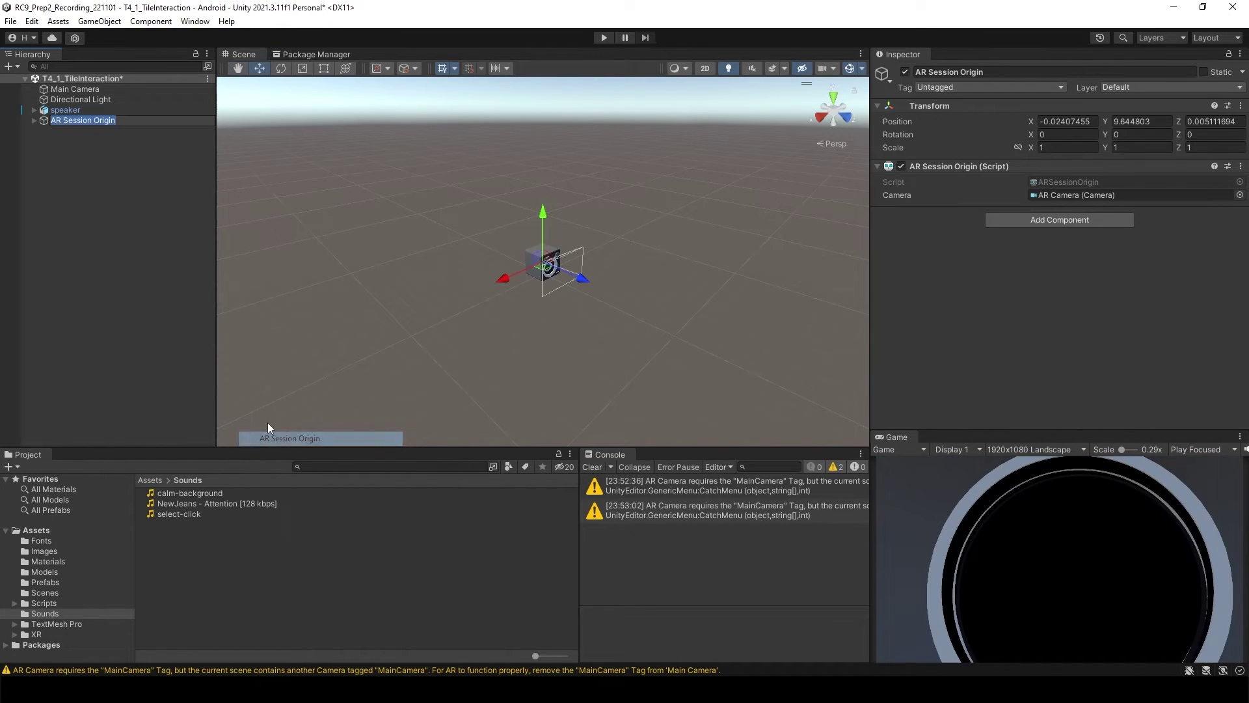
right_click(126, 280)
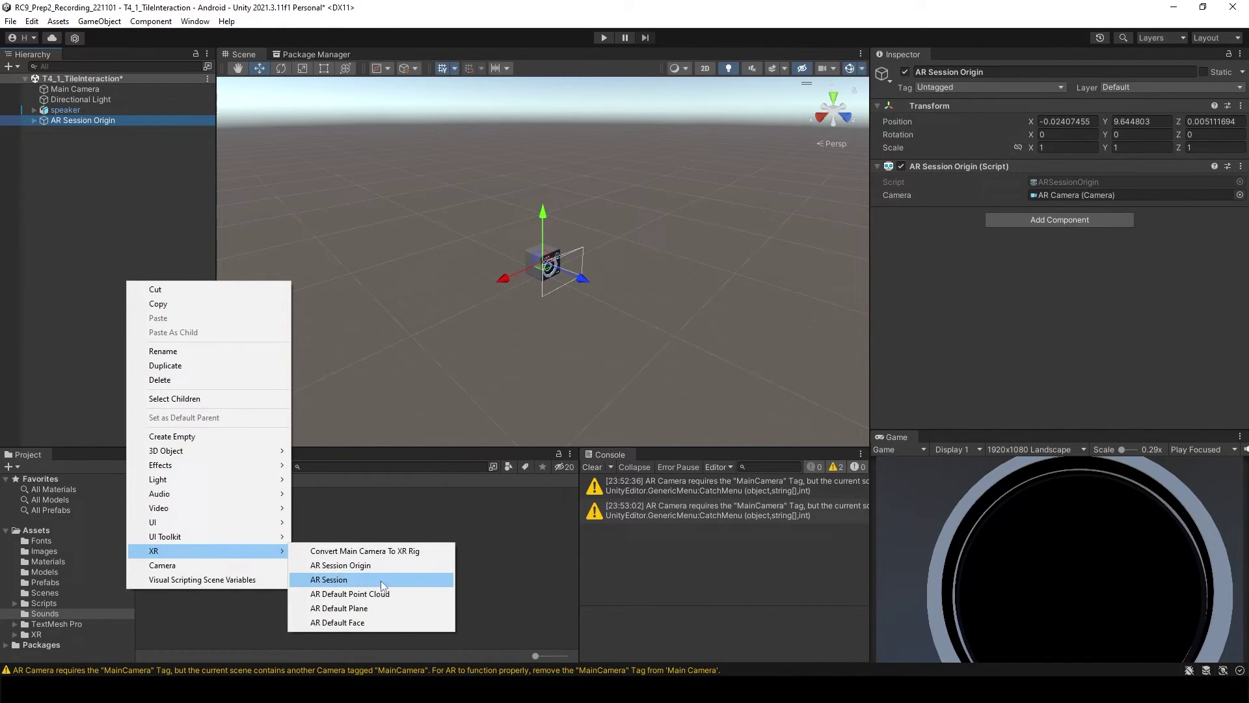
click(378, 583)
Disable the Main Camera, inspect the AR Camera, then switch to the recordings folder
click(79, 88)
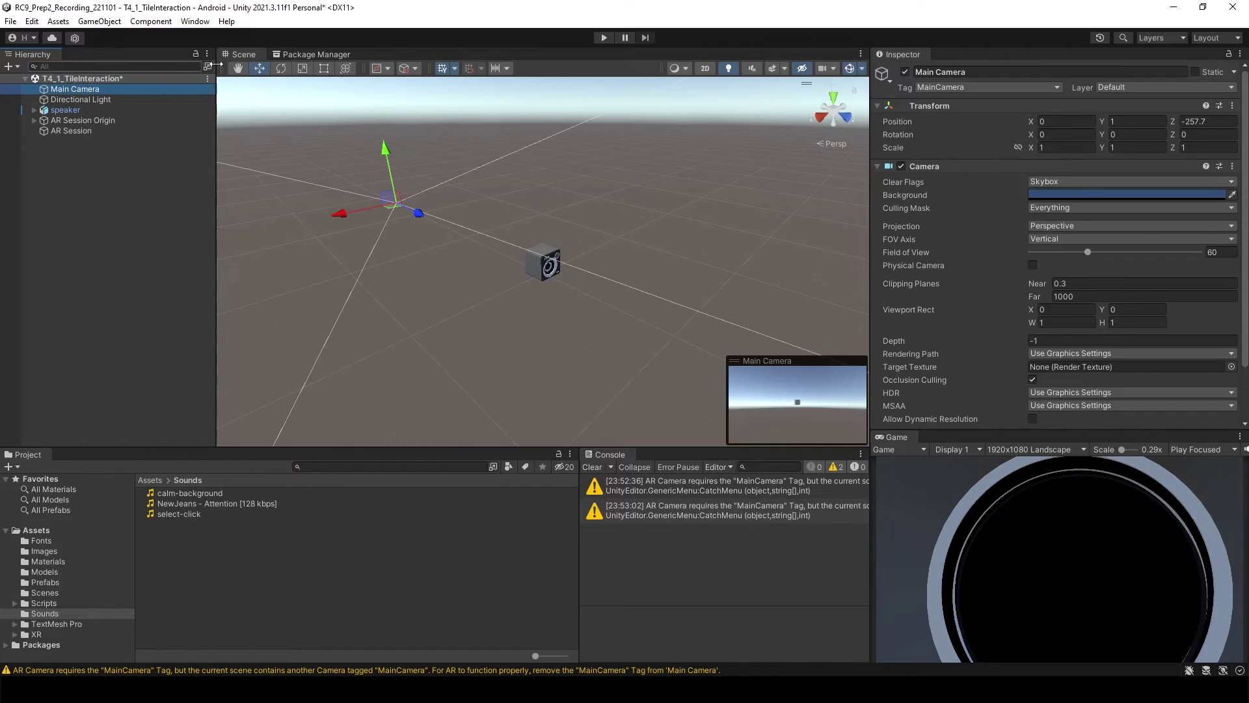
click(907, 71)
click(33, 121)
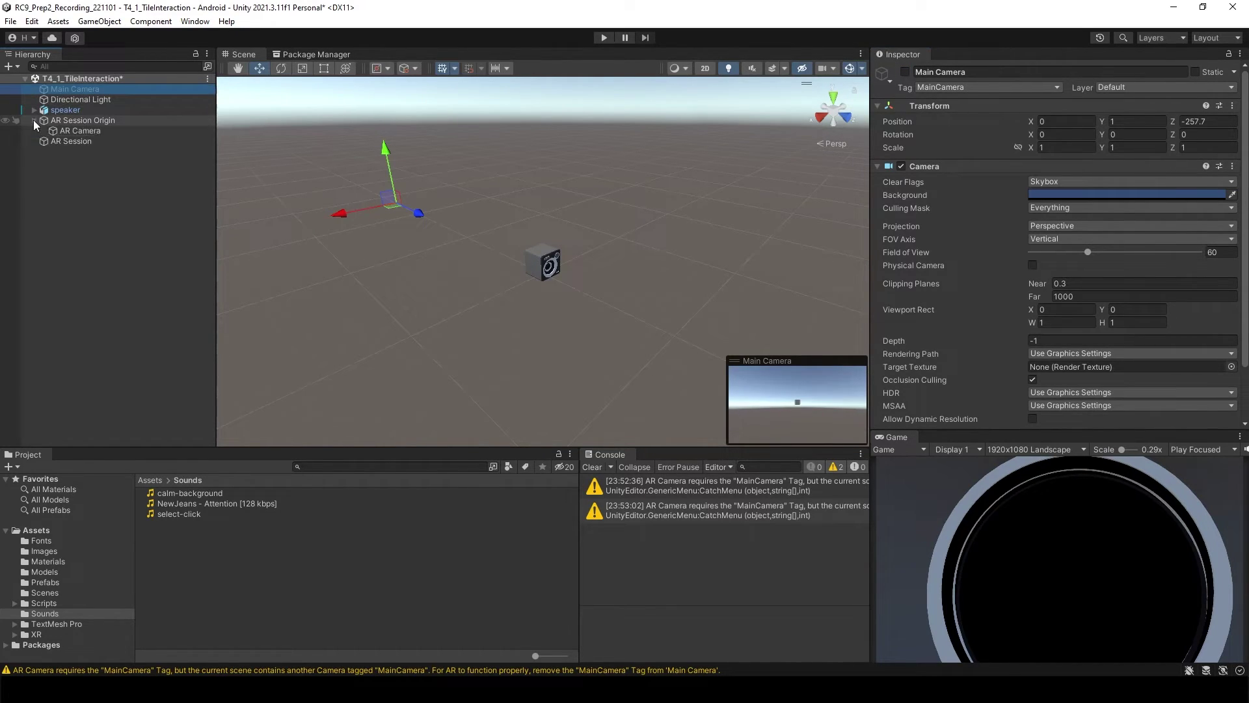
click(82, 130)
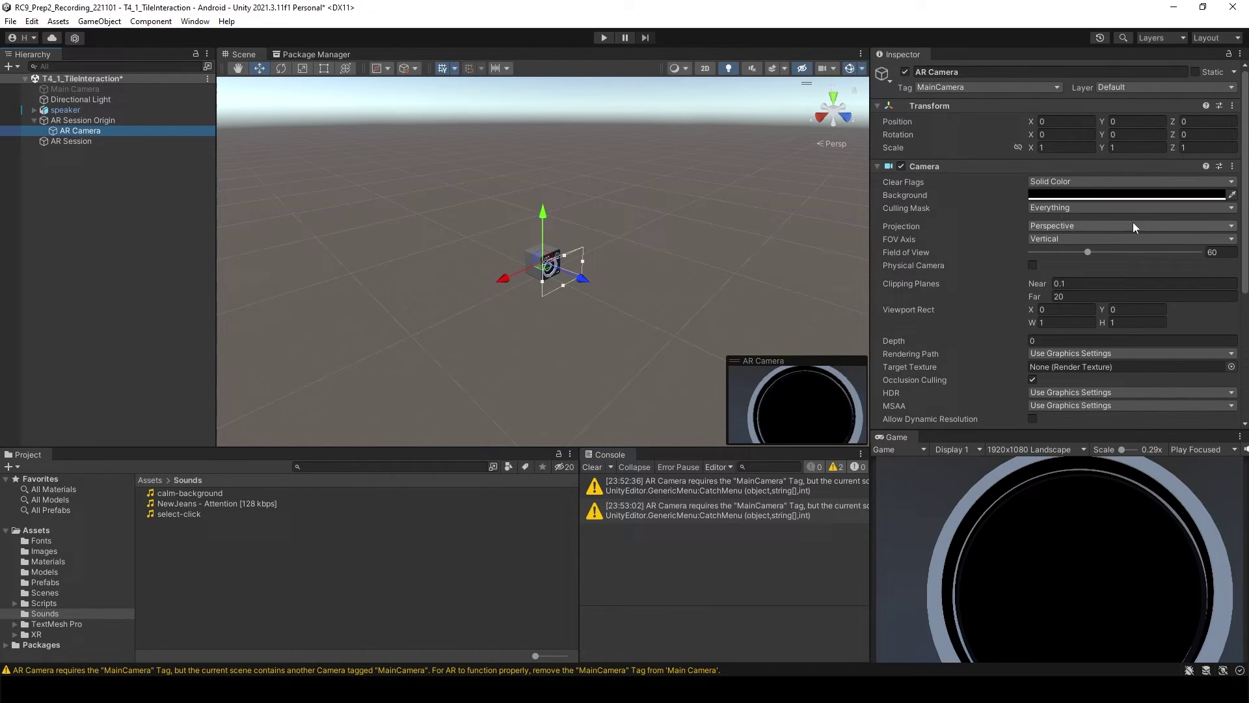
drag(1241, 217, 1240, 354)
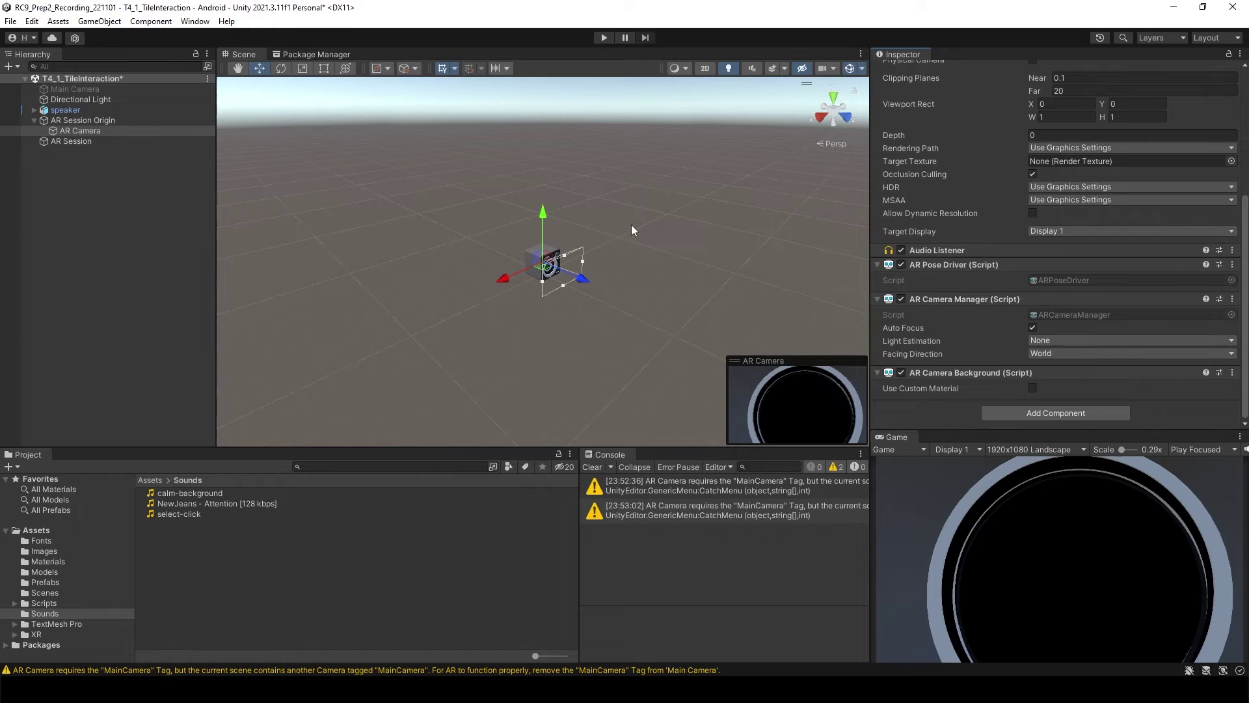
click(116, 246)
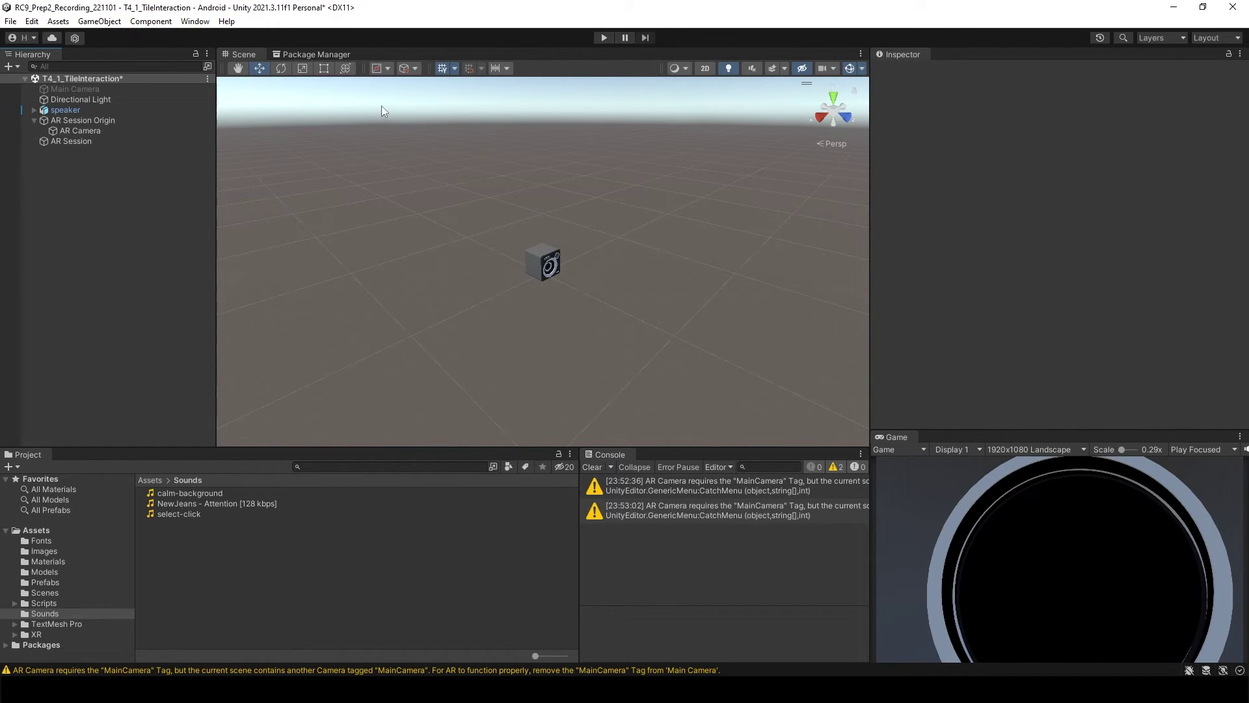
key(alt+Tab)
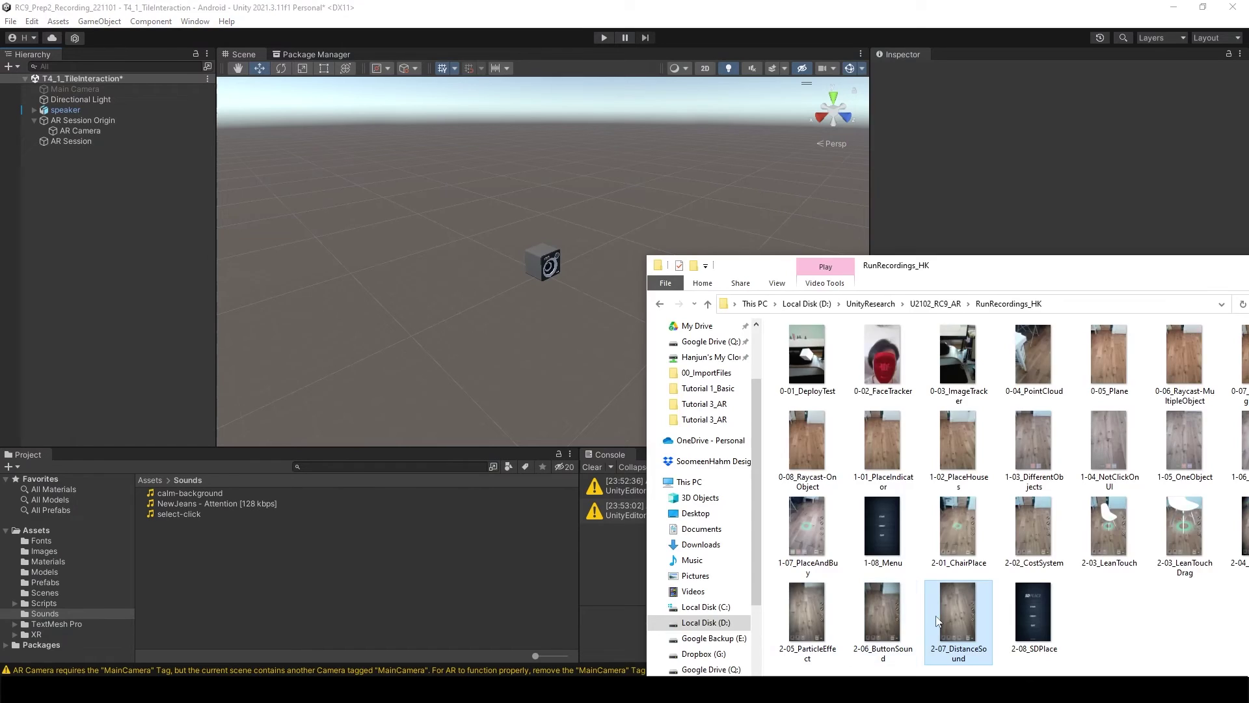
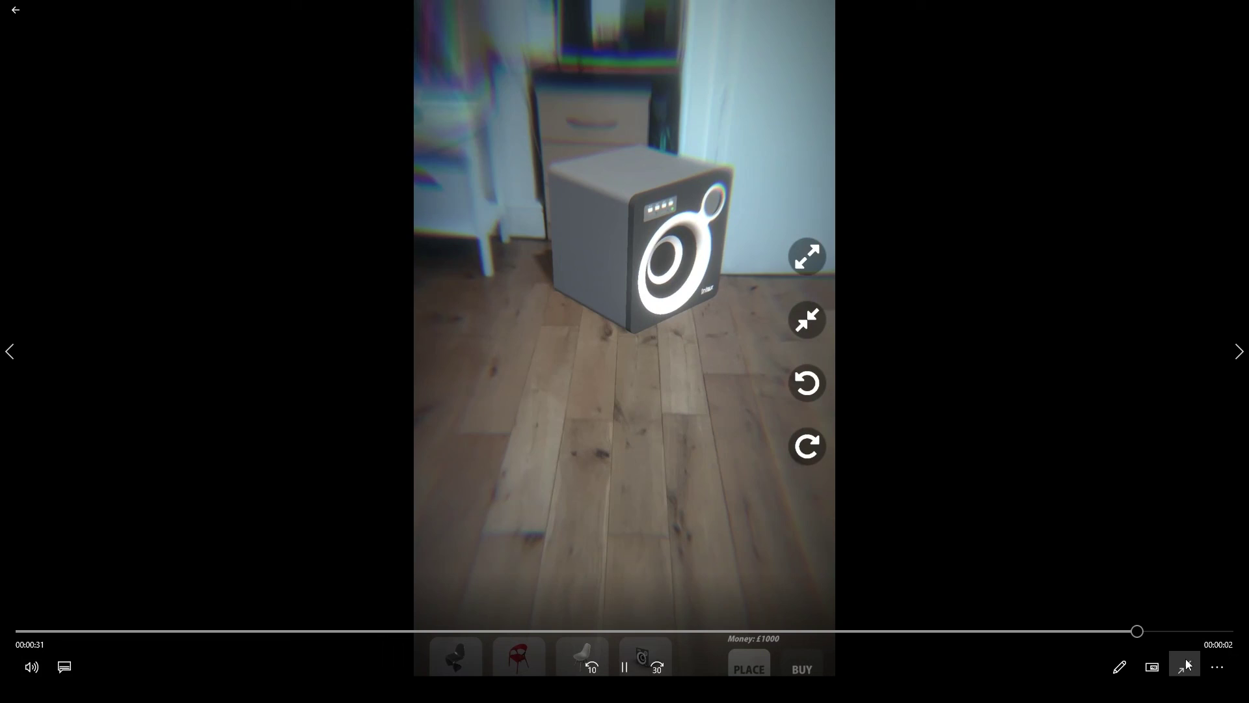
Play the AR speaker-on-wooden-floor demo full screen until it nears its end
click(1184, 666)
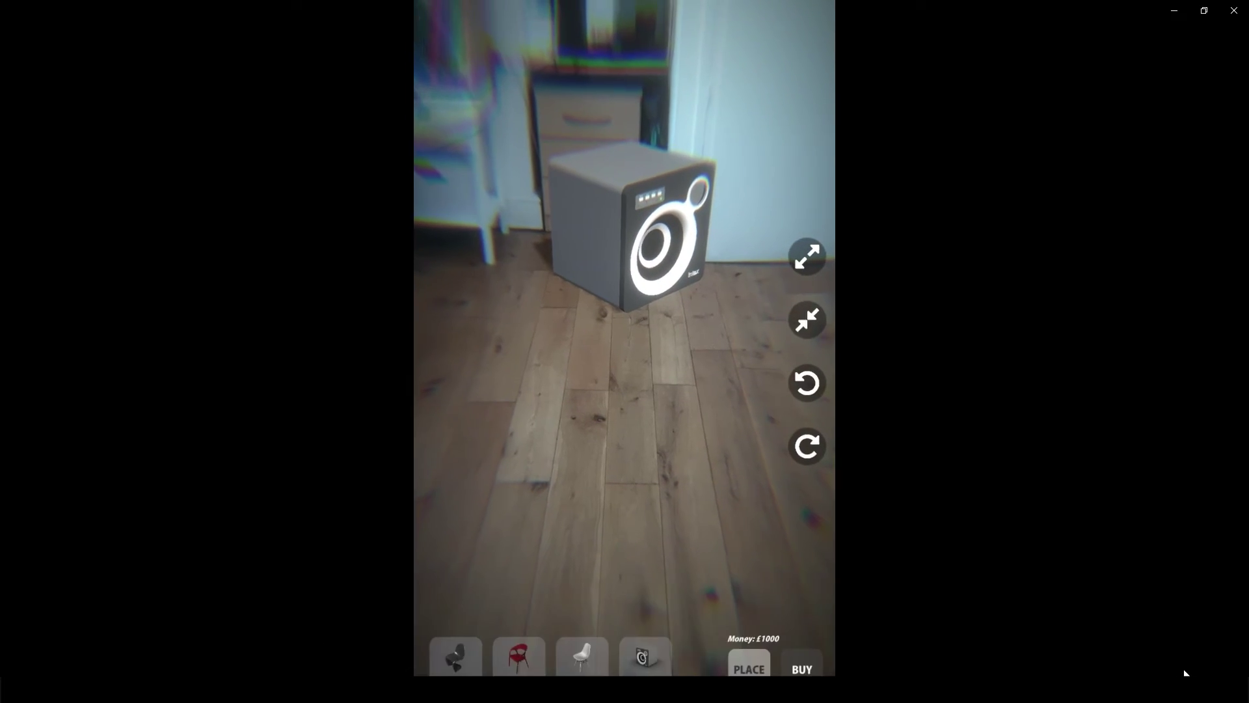